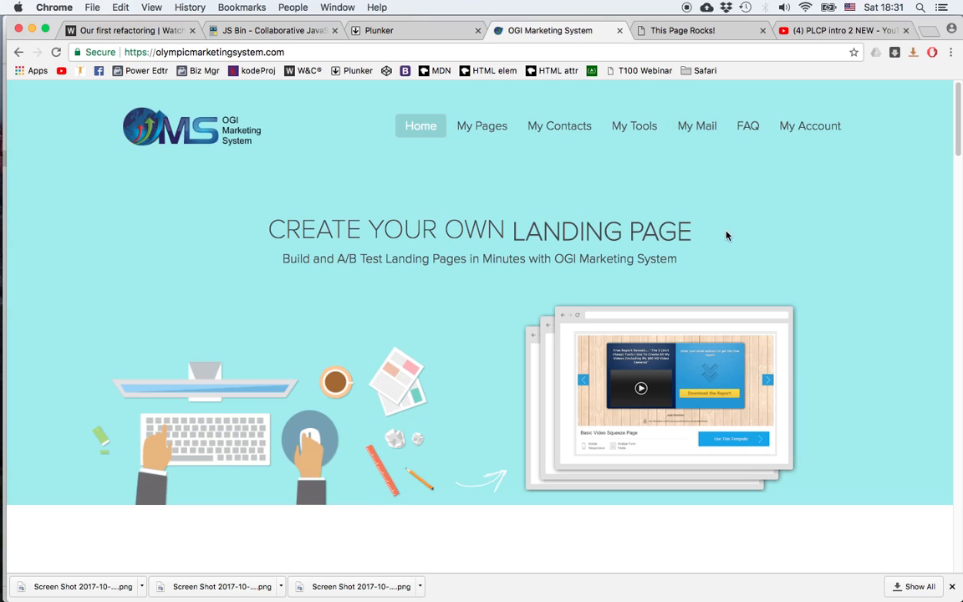
# Step: Open the landing page template gallery
pyautogui.moveTo(474, 142)
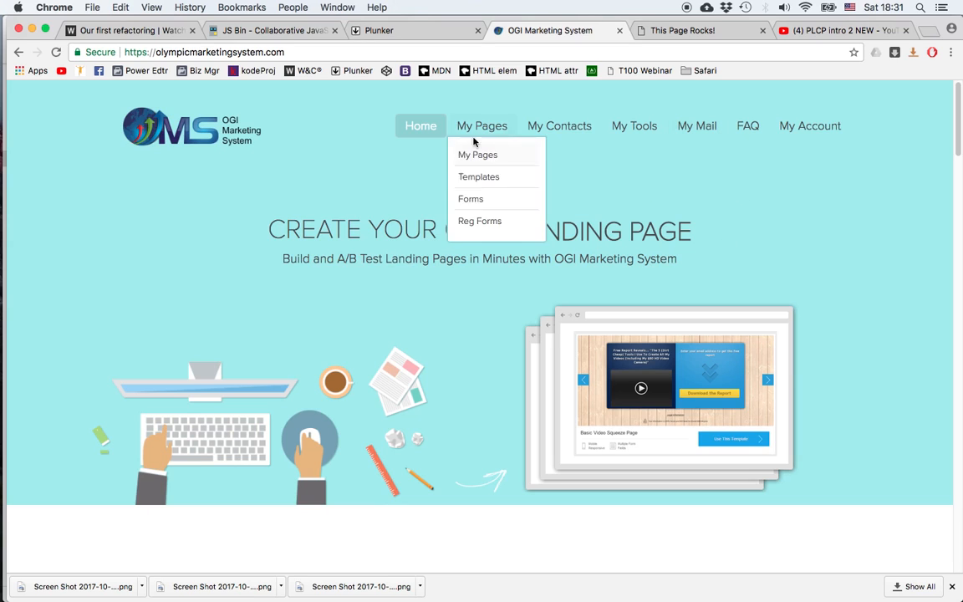
pyautogui.click(482, 180)
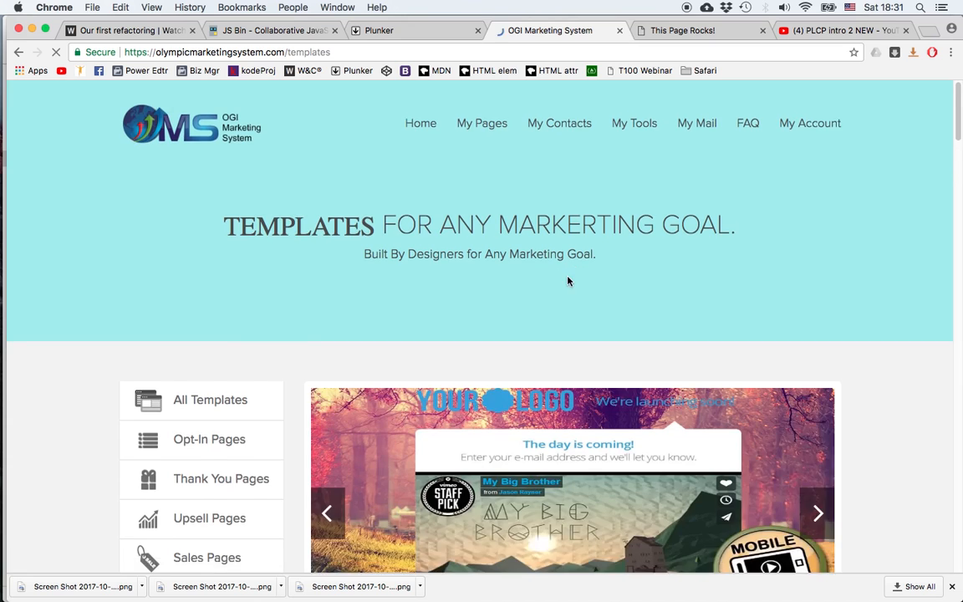
pyautogui.scroll(-3, 569, 279)
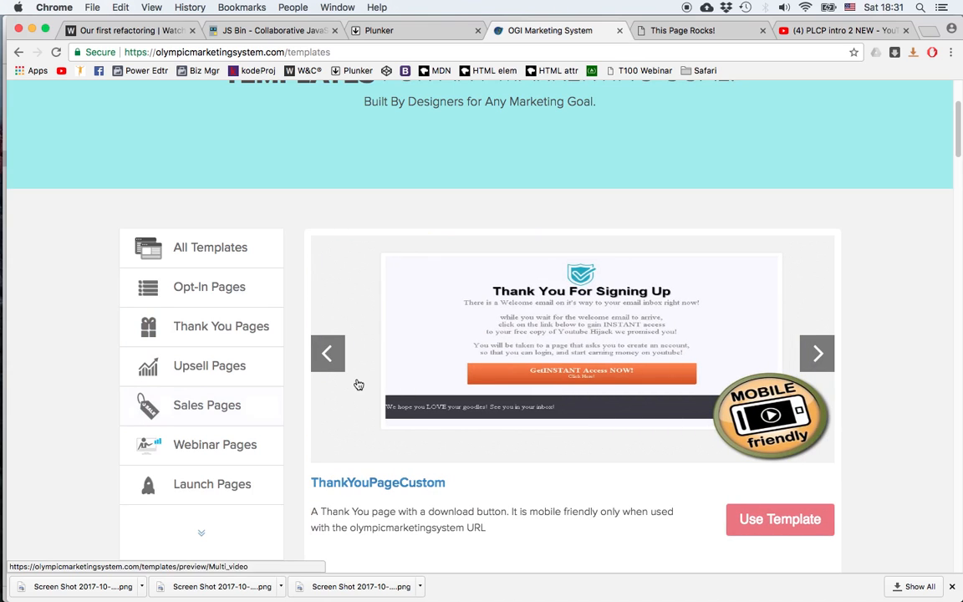
pyautogui.click(208, 289)
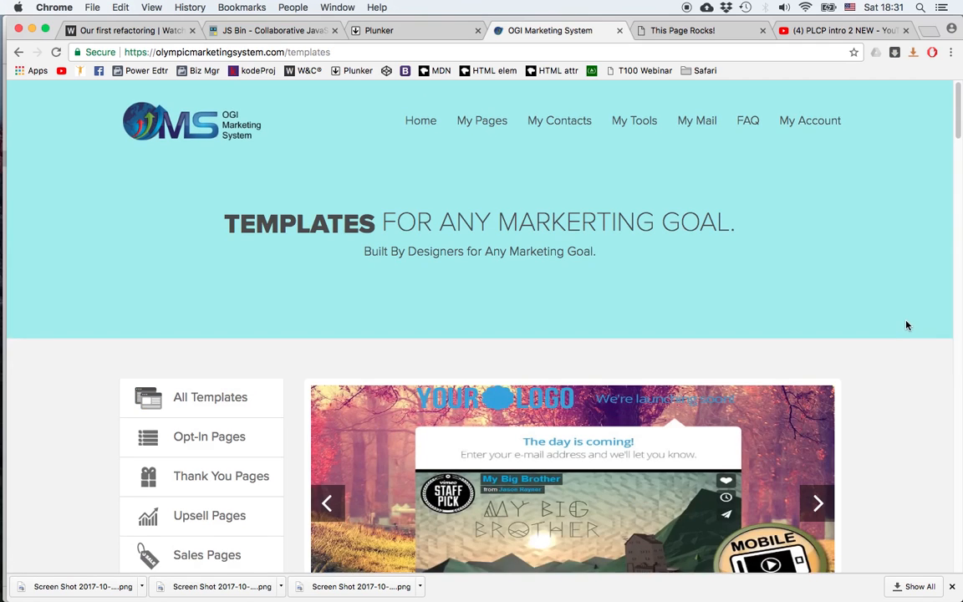
# Step: Browse the available templates and use the Standard template for a new page
pyautogui.scroll(-10, 906, 325)
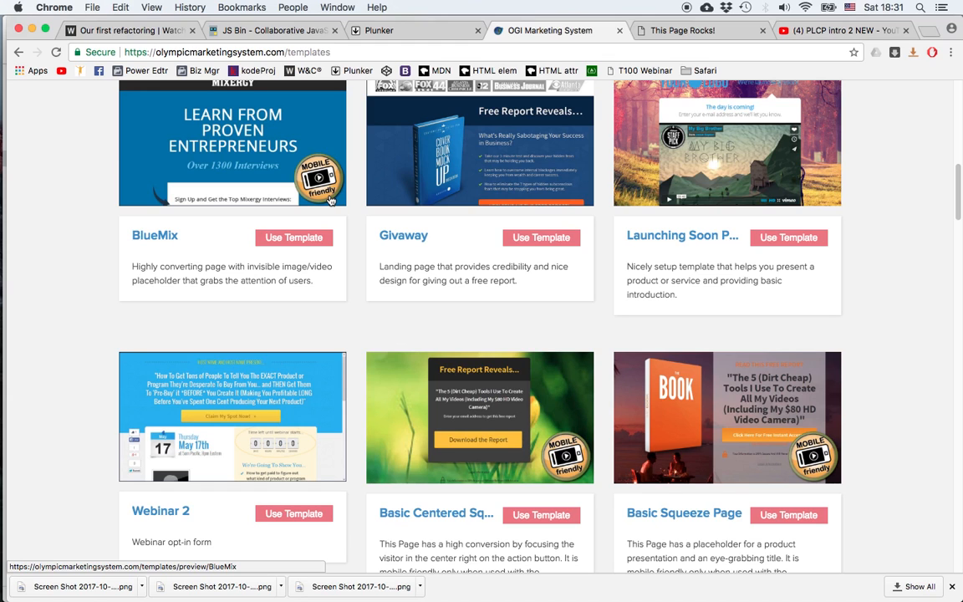
pyautogui.scroll(-5, 609, 365)
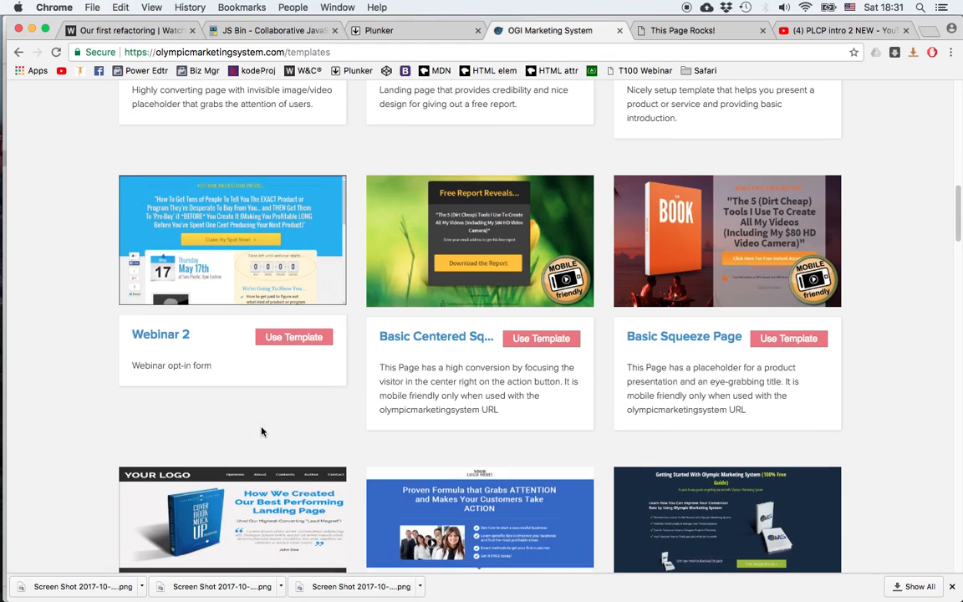
pyautogui.scroll(-2, 218, 423)
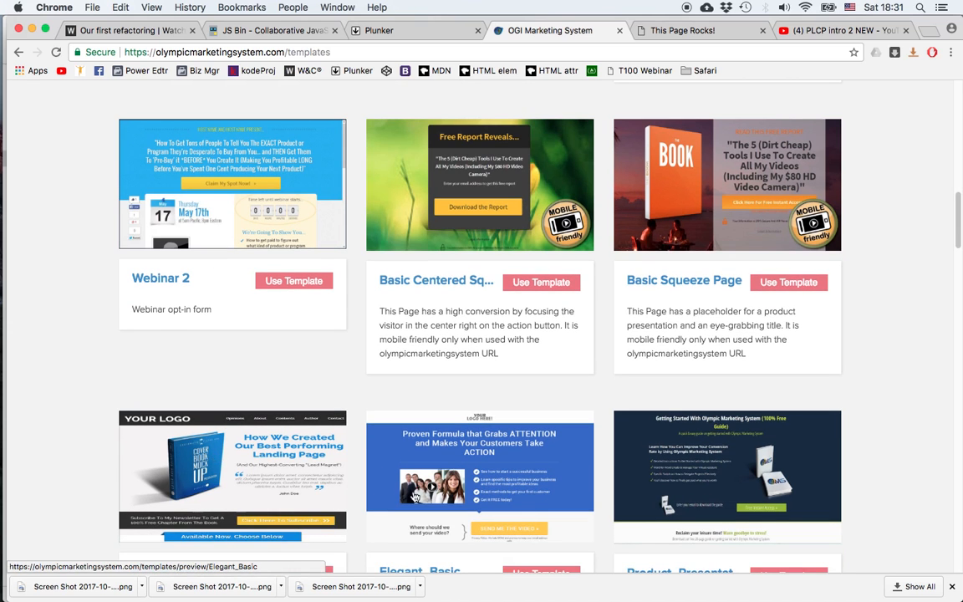
pyautogui.scroll(-20, 524, 381)
pyautogui.scroll(-15, 552, 432)
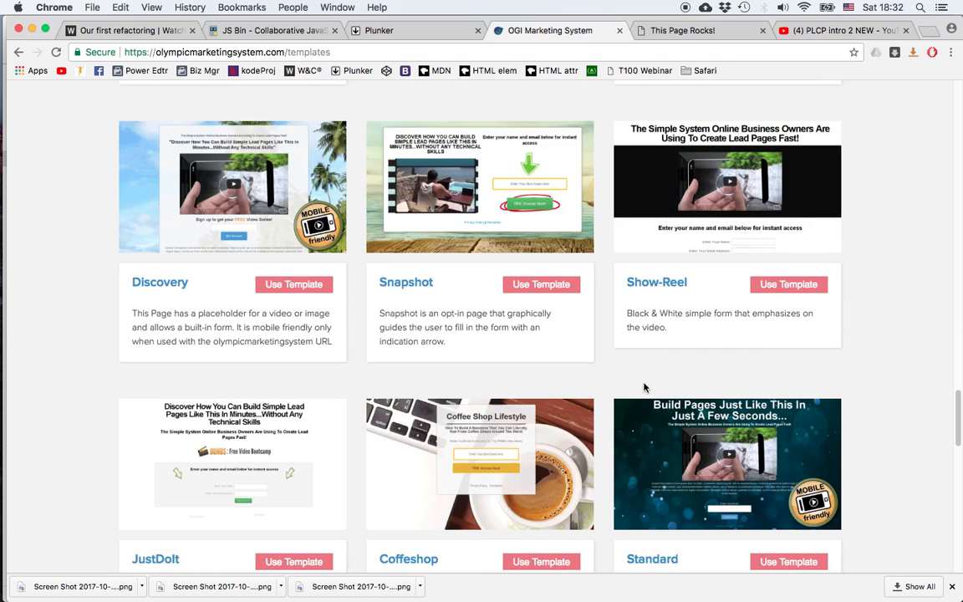
pyautogui.scroll(-7, 644, 387)
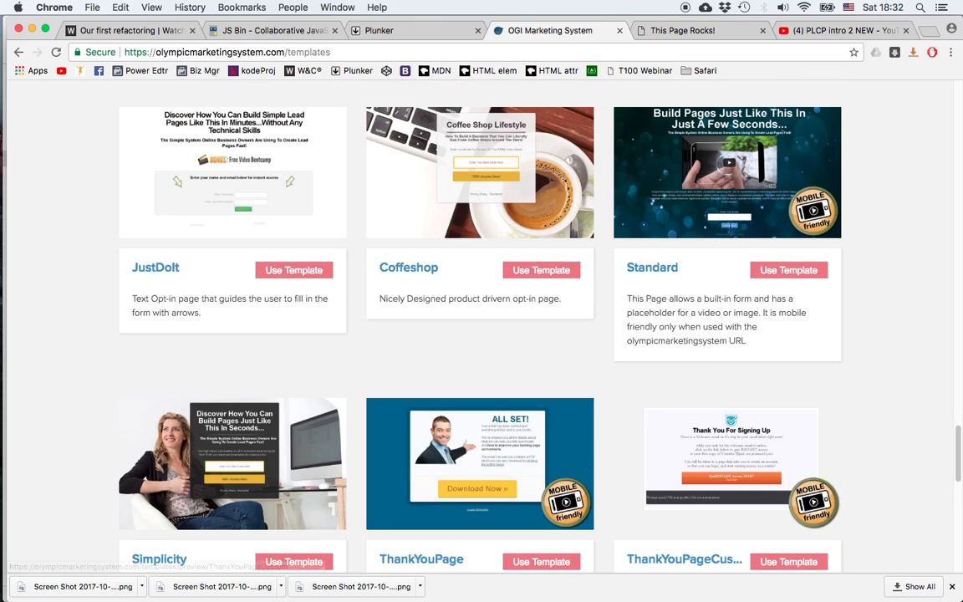
pyautogui.click(790, 271)
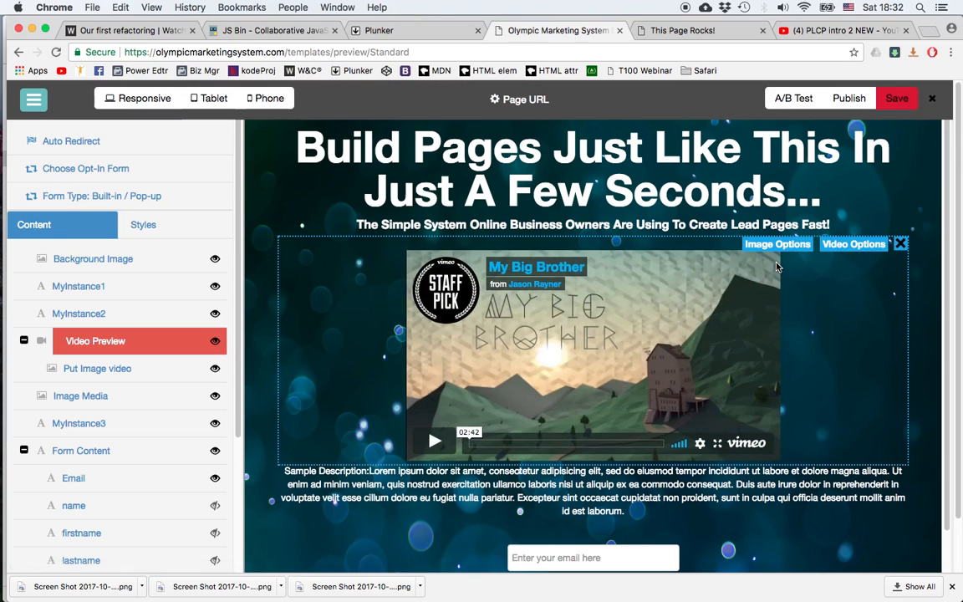
# Step: Start saving the new page and set its page title to "Great Opportunity"
pyautogui.click(902, 101)
pyautogui.click(389, 172)
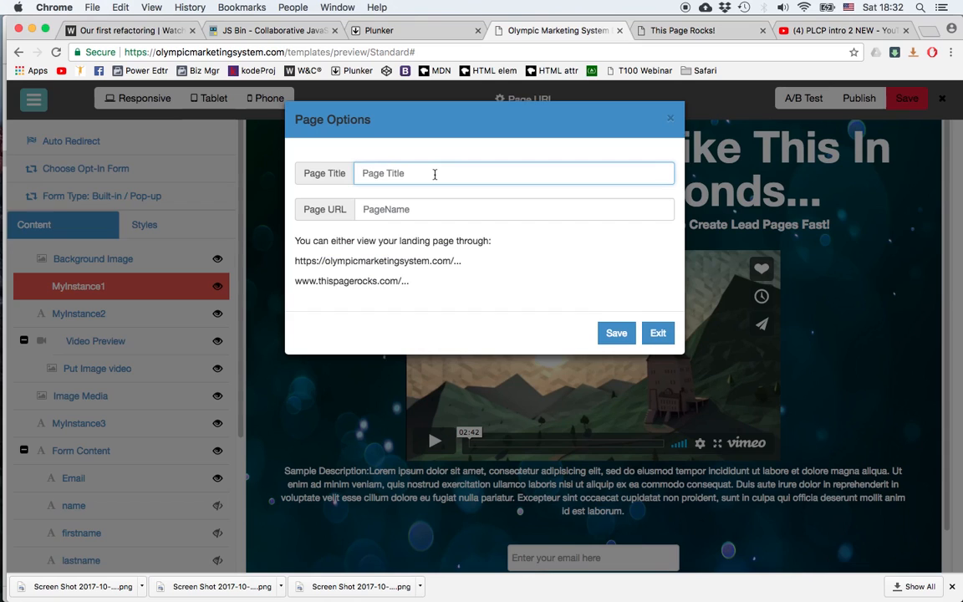
pyautogui.write('Great Oppotrunity')
pyautogui.click(415, 173)
pyautogui.press('BackSpace')
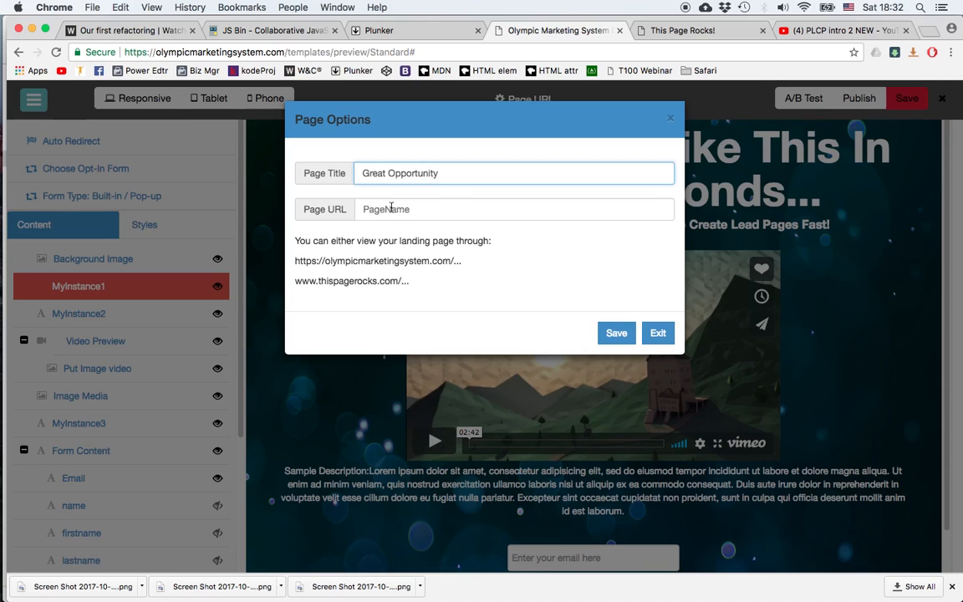
# Step: Try to save the page with "myopportunity" as its page URL
pyautogui.click(406, 212)
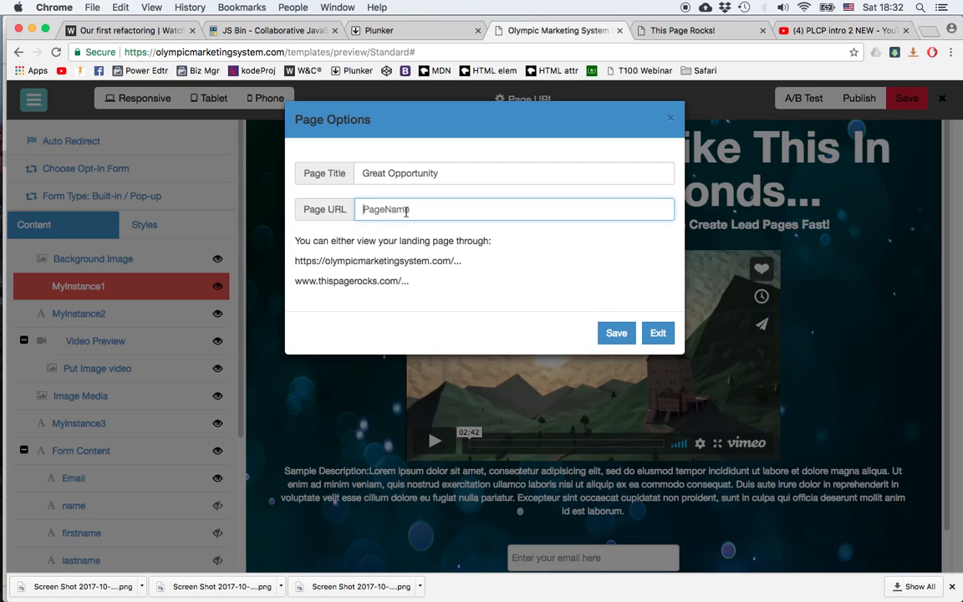
pyautogui.write('myopportunity')
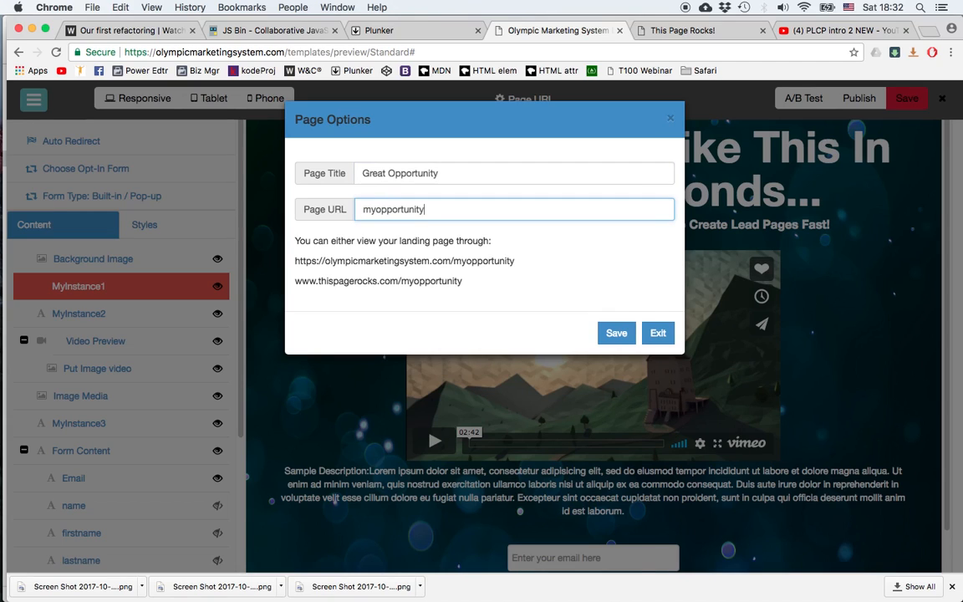
pyautogui.click(617, 333)
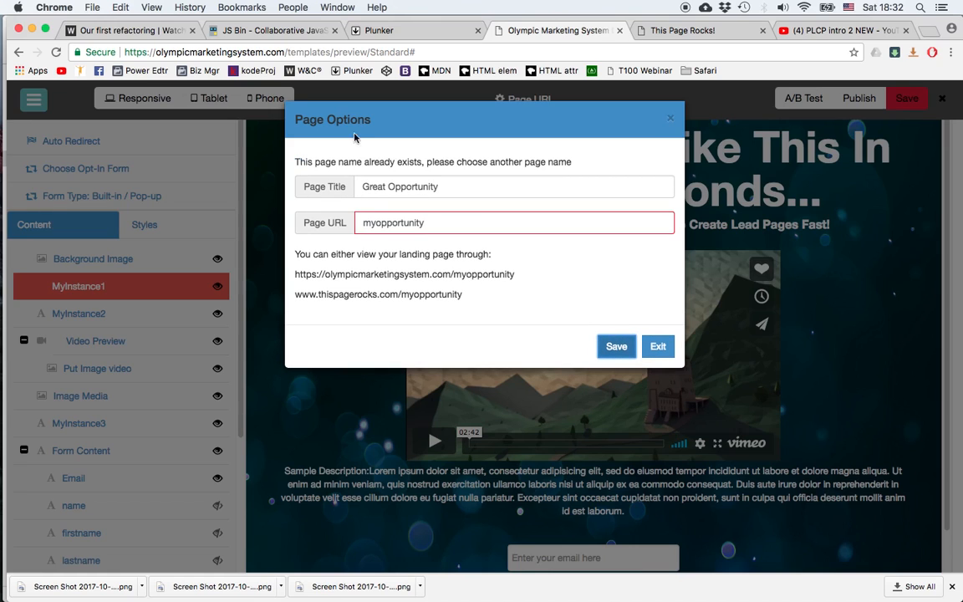
# Step: Set the page URL to "tmopportunity" and save the page options
pyautogui.click(377, 226)
pyautogui.press('BackSpace')
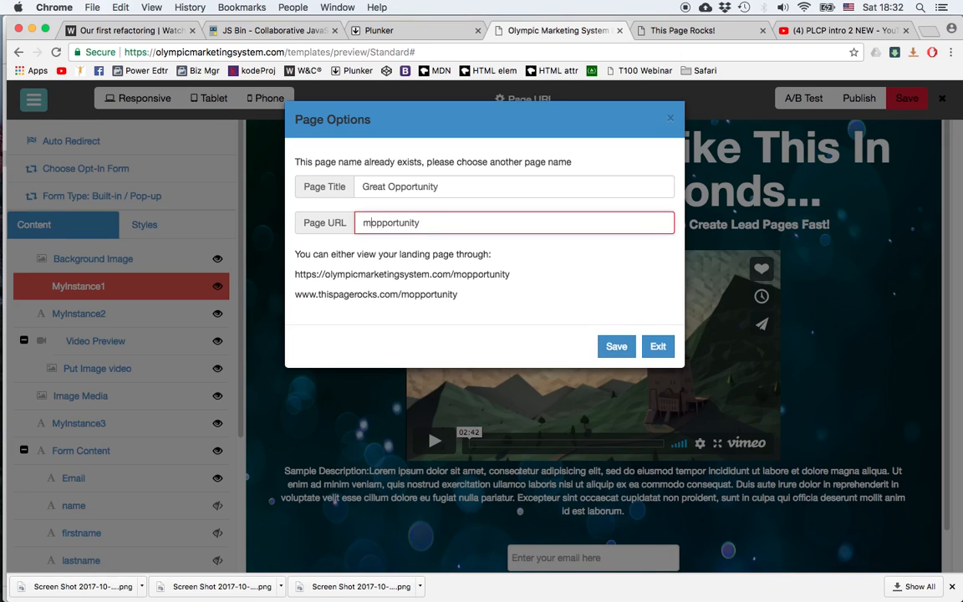
pyautogui.press('Left')
pyautogui.write('t')
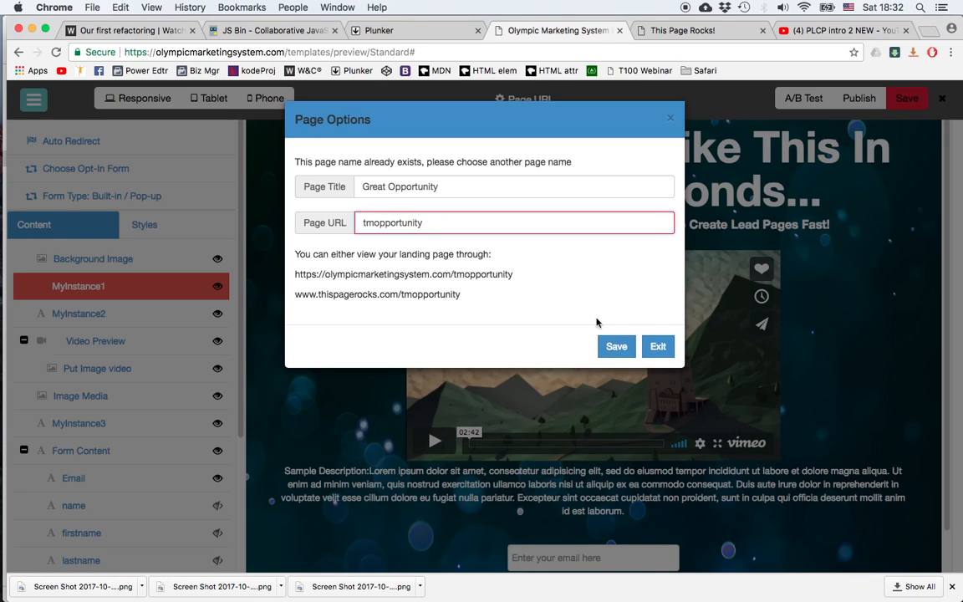
pyautogui.click(618, 350)
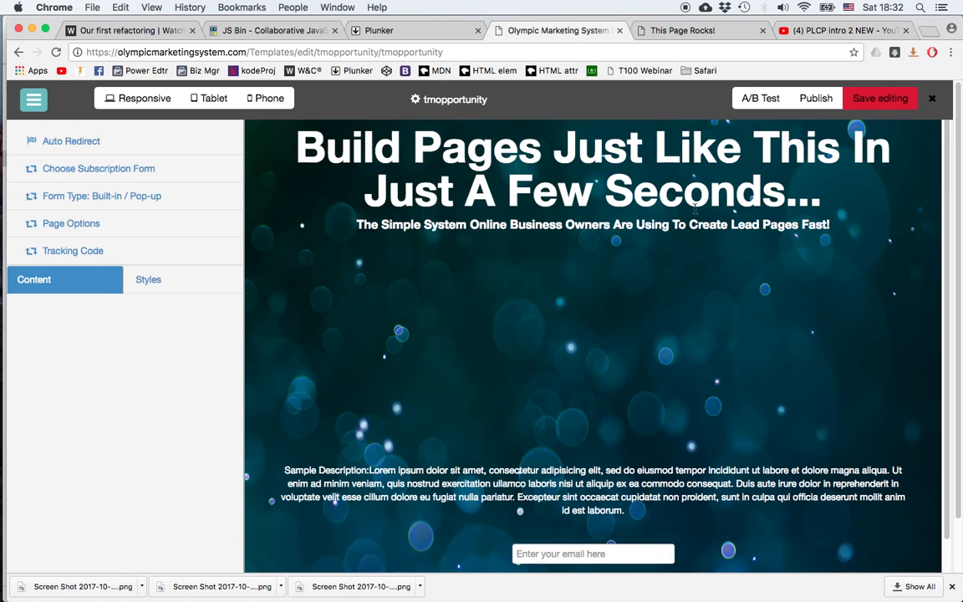
# Step: Color the headline text "Build Pages Just Like This In Just A Few Seconds" blue and give it a yellow background
pyautogui.moveTo(786, 194); pyautogui.dragTo(284, 135)
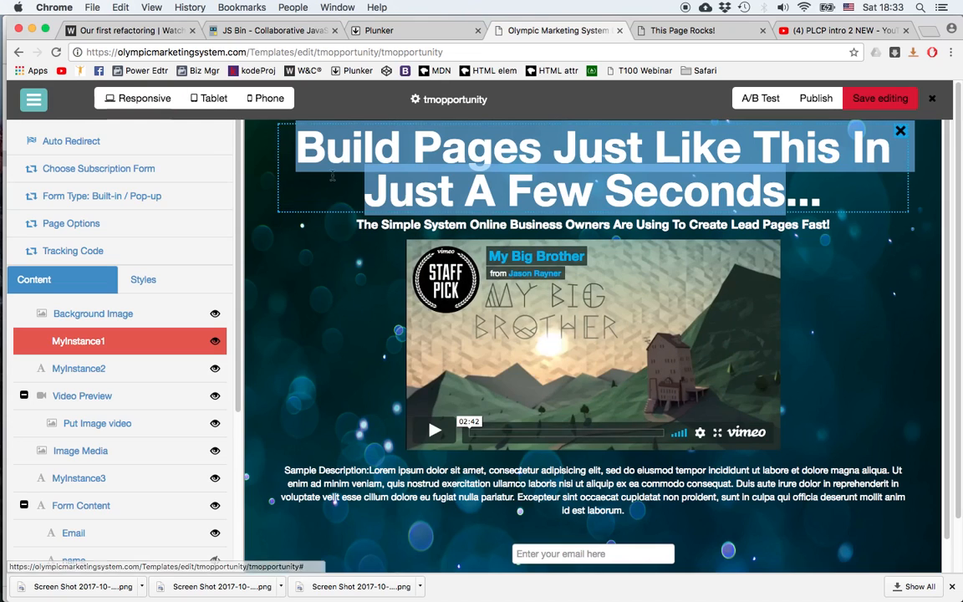
pyautogui.click(292, 184)
pyautogui.click(315, 153)
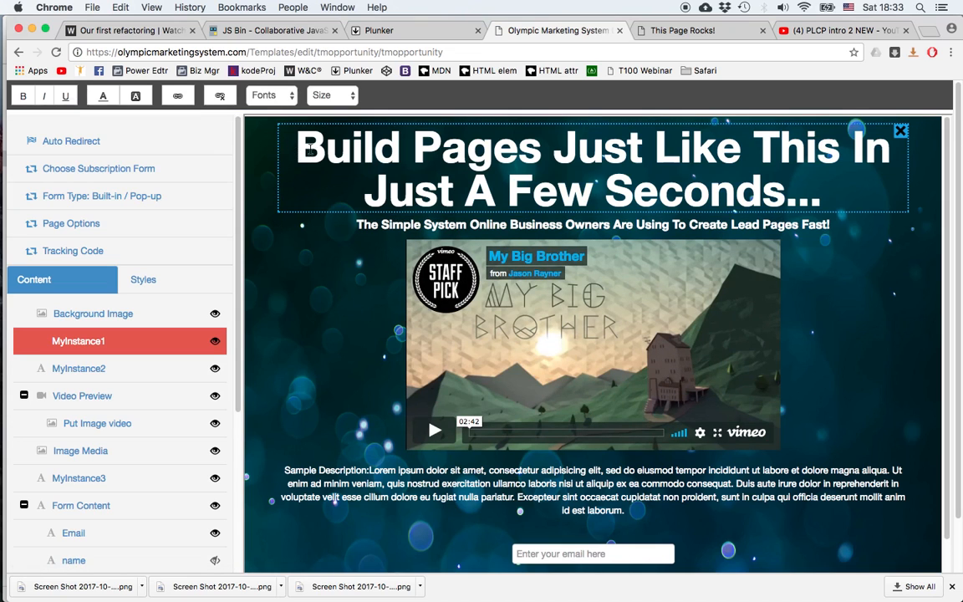
pyautogui.moveTo(297, 154); pyautogui.dragTo(793, 202)
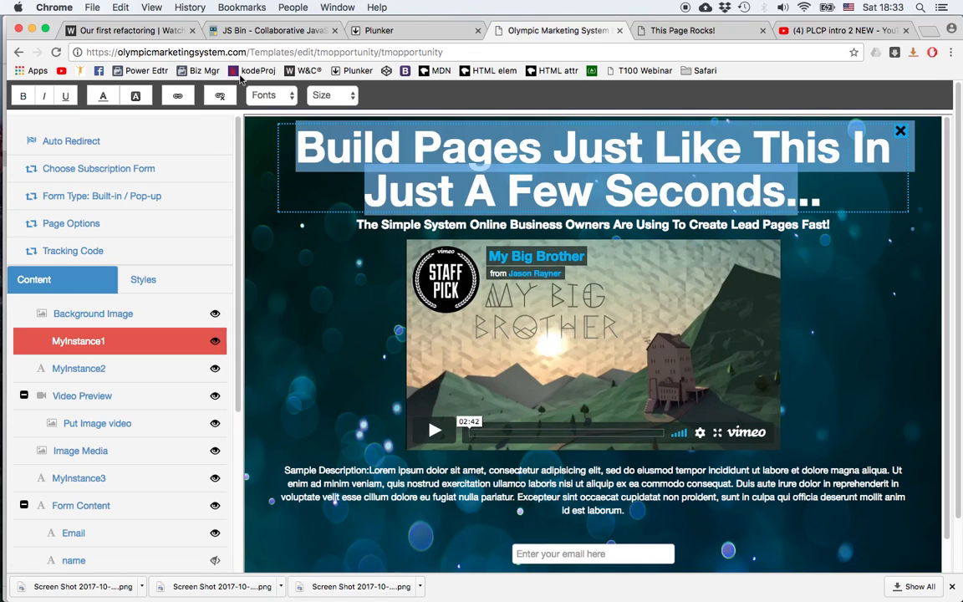
pyautogui.click(103, 95)
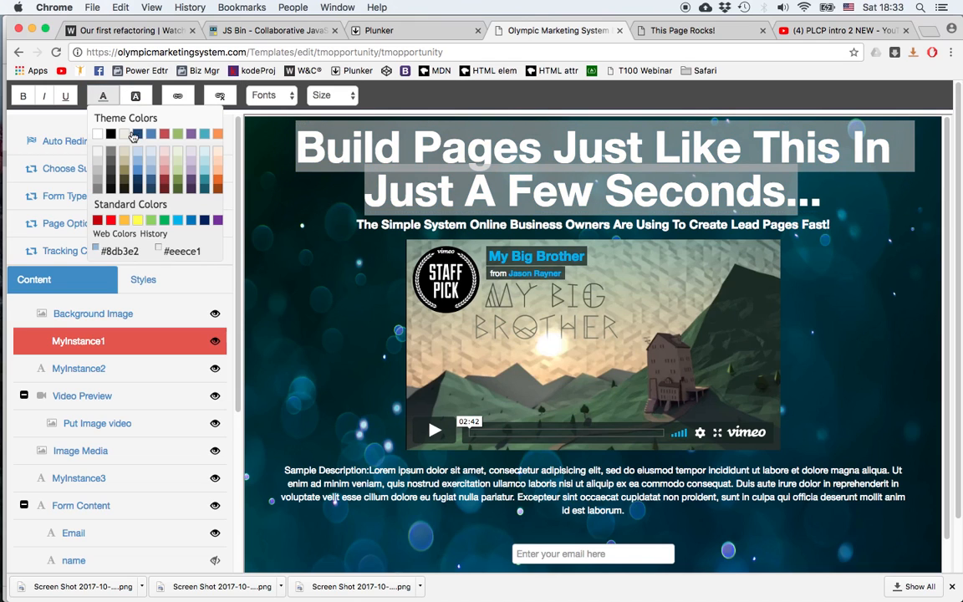
pyautogui.click(134, 135)
pyautogui.click(136, 96)
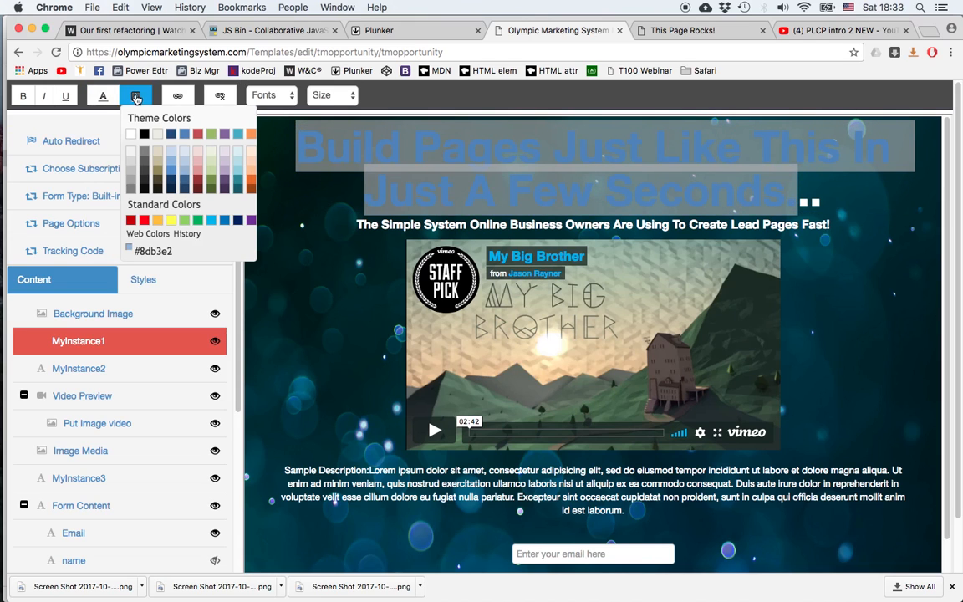
pyautogui.click(171, 221)
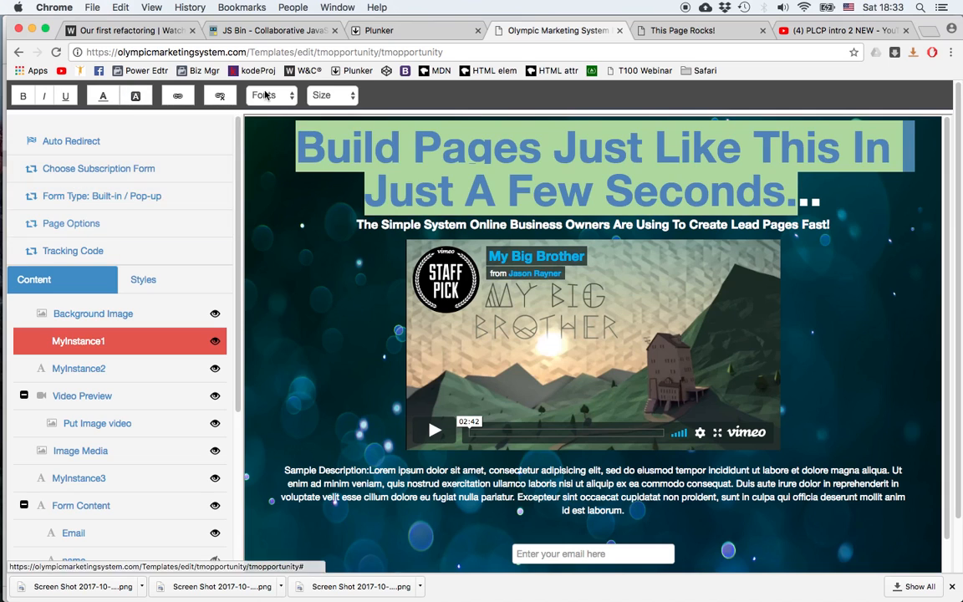
# Step: Set the selected headline text to the Arial font at size 24
pyautogui.click(269, 95)
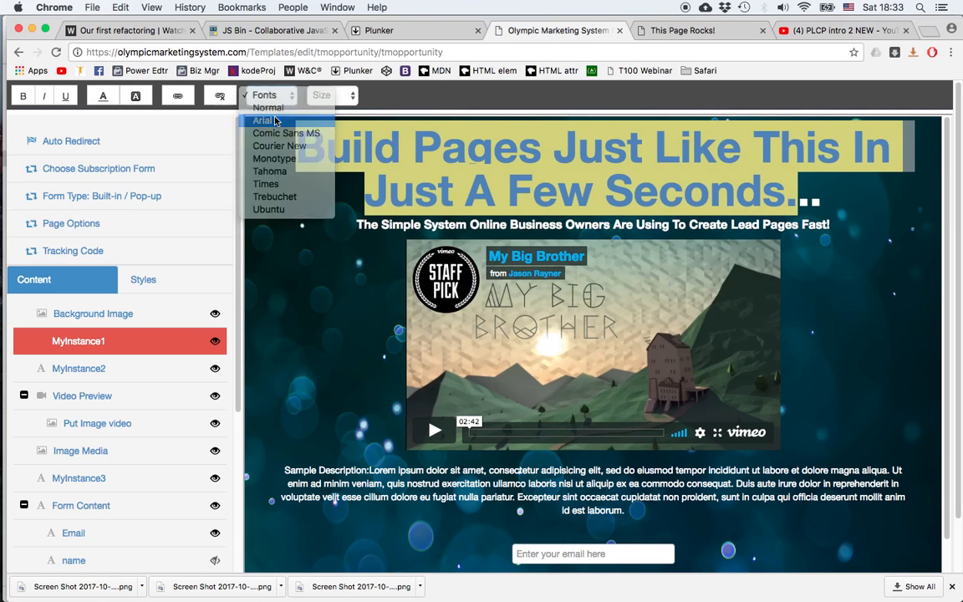
pyautogui.click(275, 122)
pyautogui.click(323, 95)
pyautogui.click(323, 172)
pyautogui.click(269, 251)
# Step: Start adding a link to the word "Pages" in the headline and cancel the link prompt
pyautogui.doubleClick(410, 157)
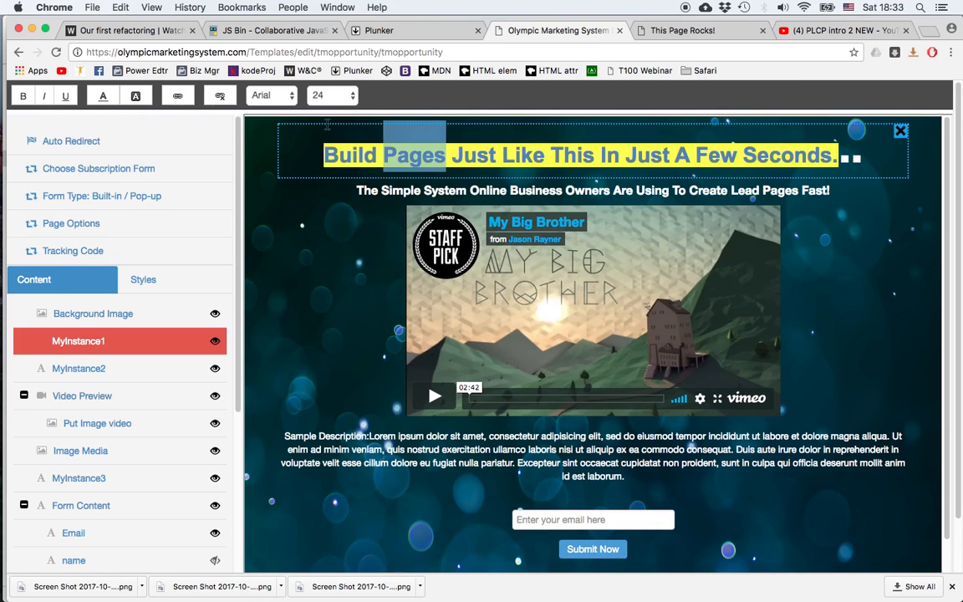
pyautogui.click(176, 99)
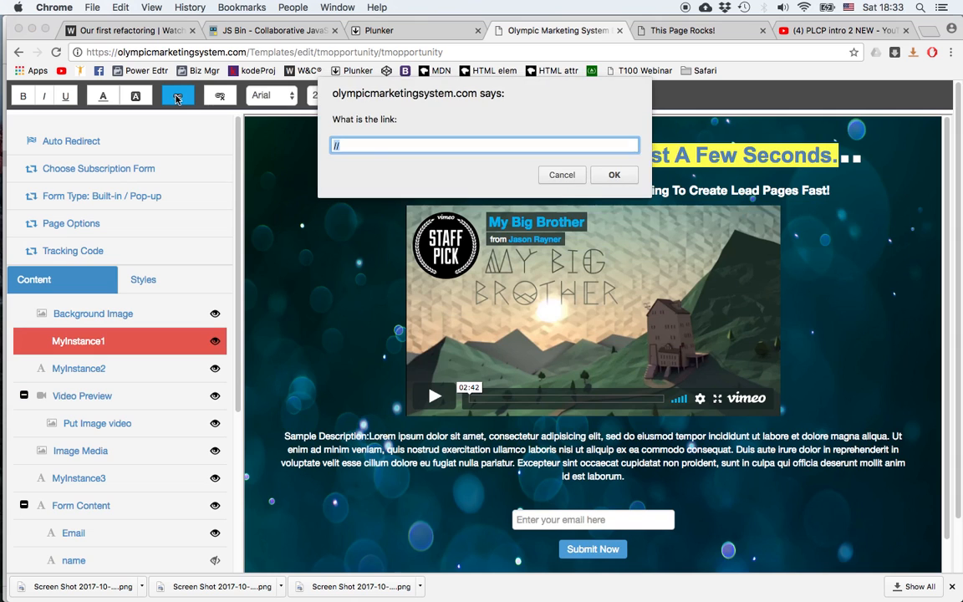
pyautogui.click(562, 174)
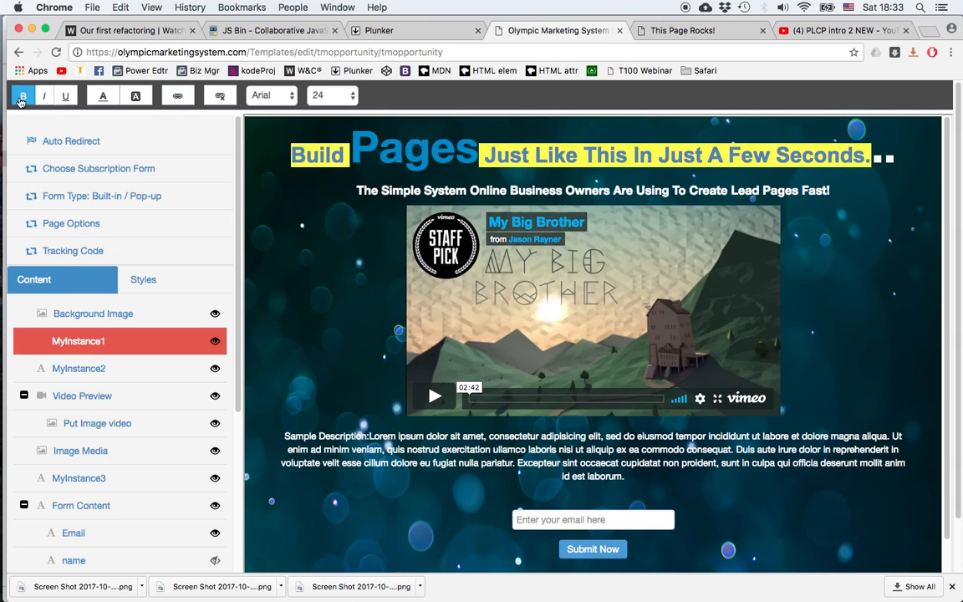
pyautogui.click(504, 267)
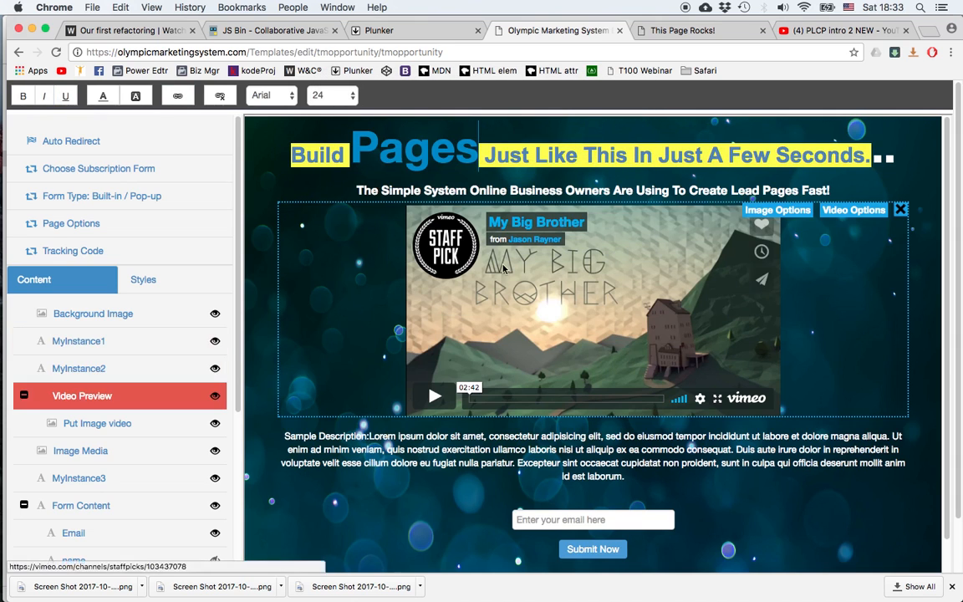
pyautogui.click(533, 186)
pyautogui.click(559, 157)
pyautogui.click(505, 334)
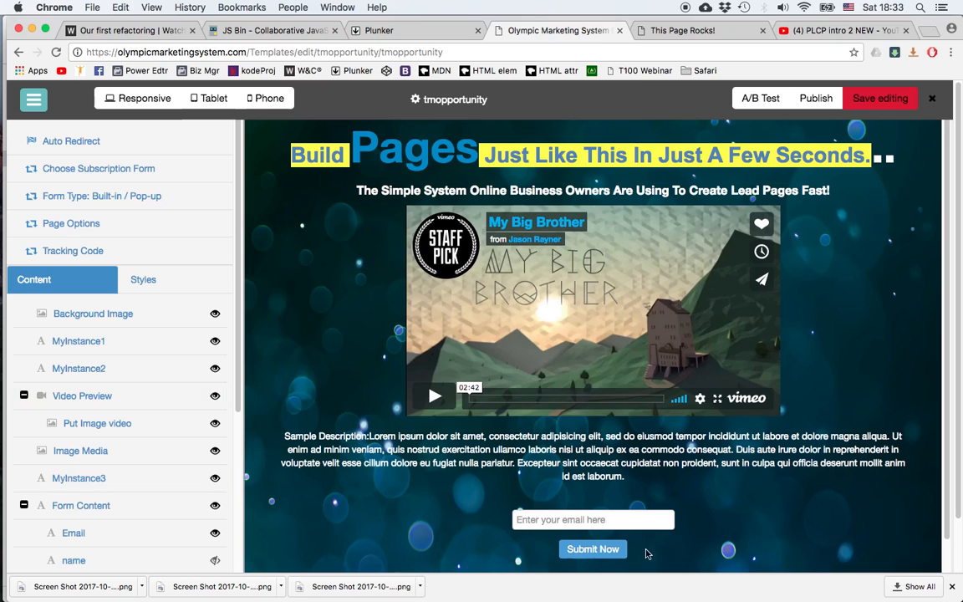
# Step: Remove the subheadline (MyInstance2) from the page and restore its visibility
pyautogui.click(861, 163)
pyautogui.click(901, 193)
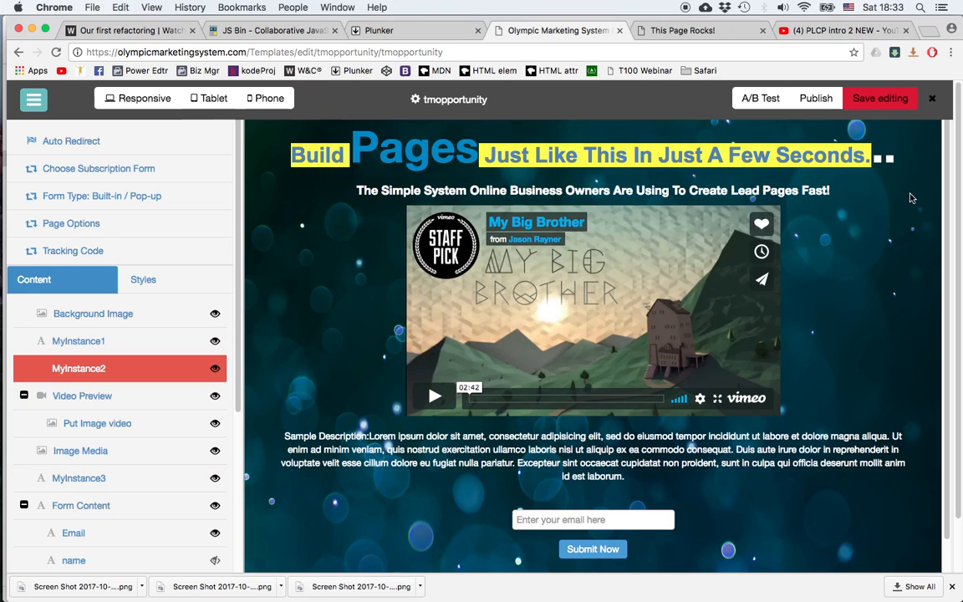
pyautogui.click(900, 191)
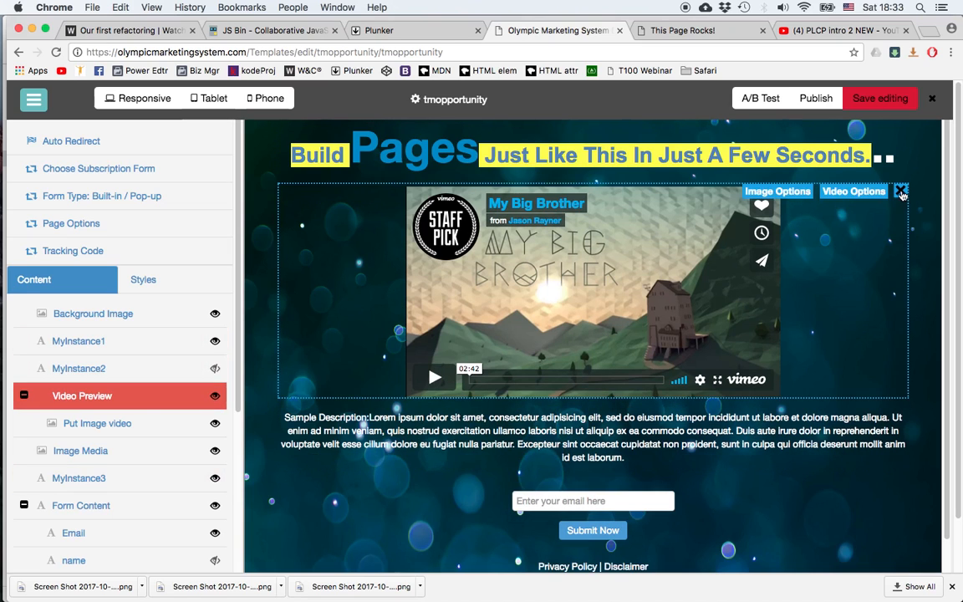
pyautogui.moveTo(328, 324)
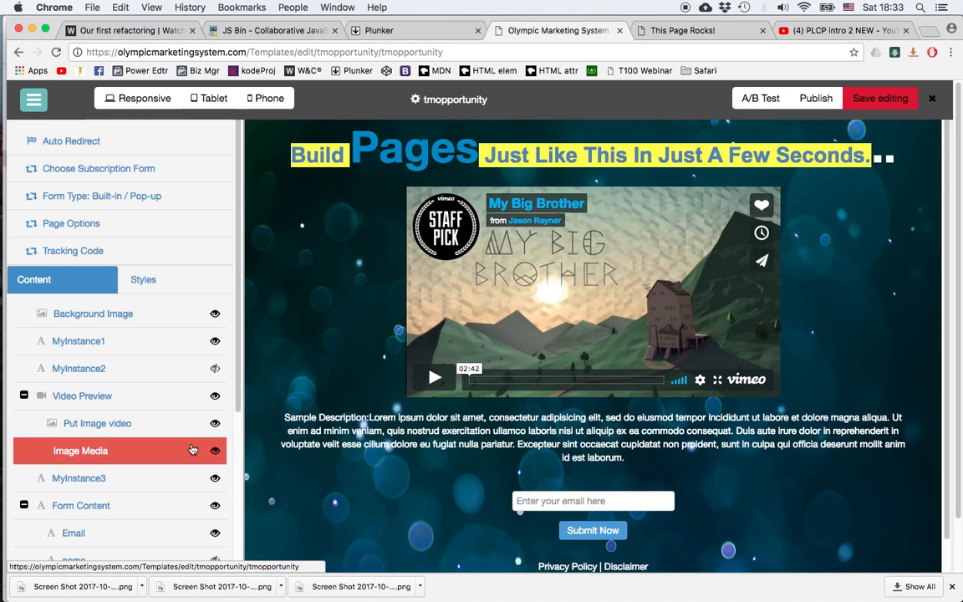
pyautogui.click(216, 371)
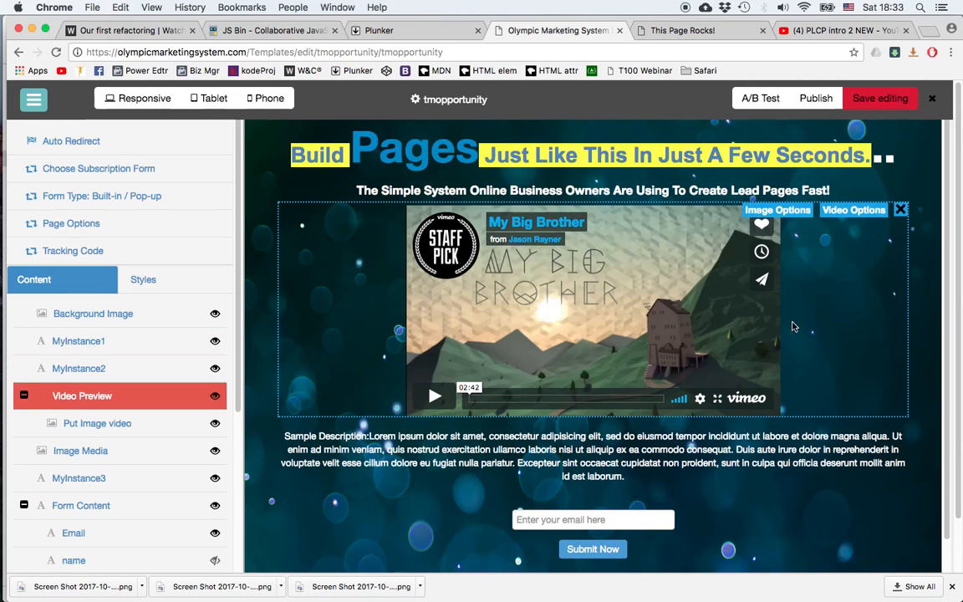
# Step: Open the page's video options and bring up the embed code of the YouTube video "PLCP intro 2 NEW"
pyautogui.click(853, 210)
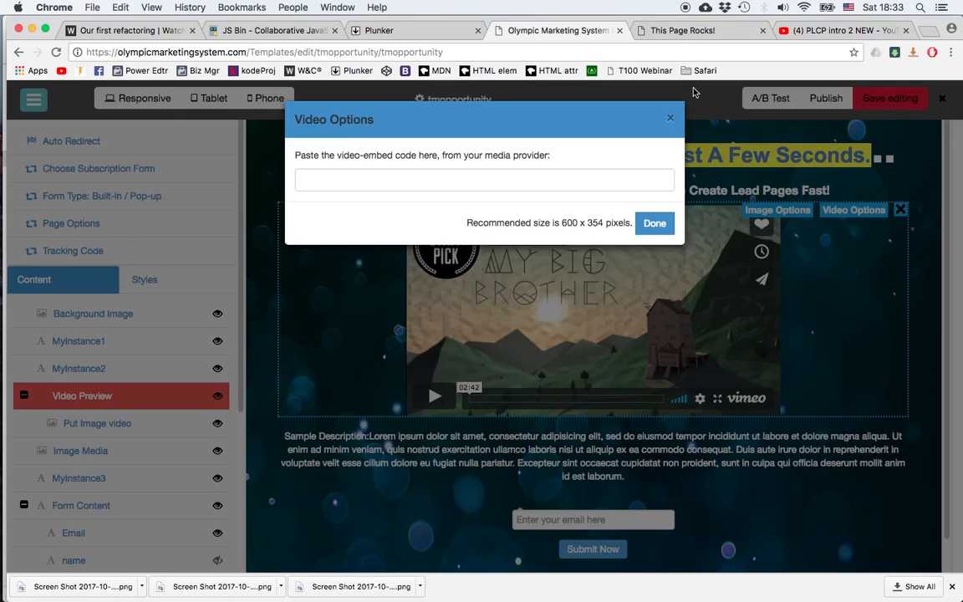
pyautogui.click(842, 31)
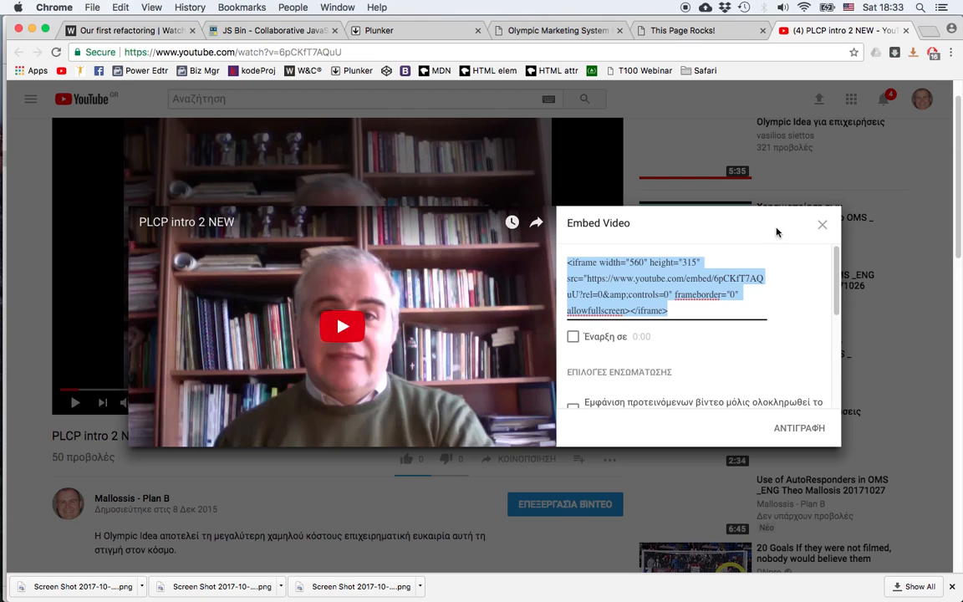
pyautogui.click(820, 226)
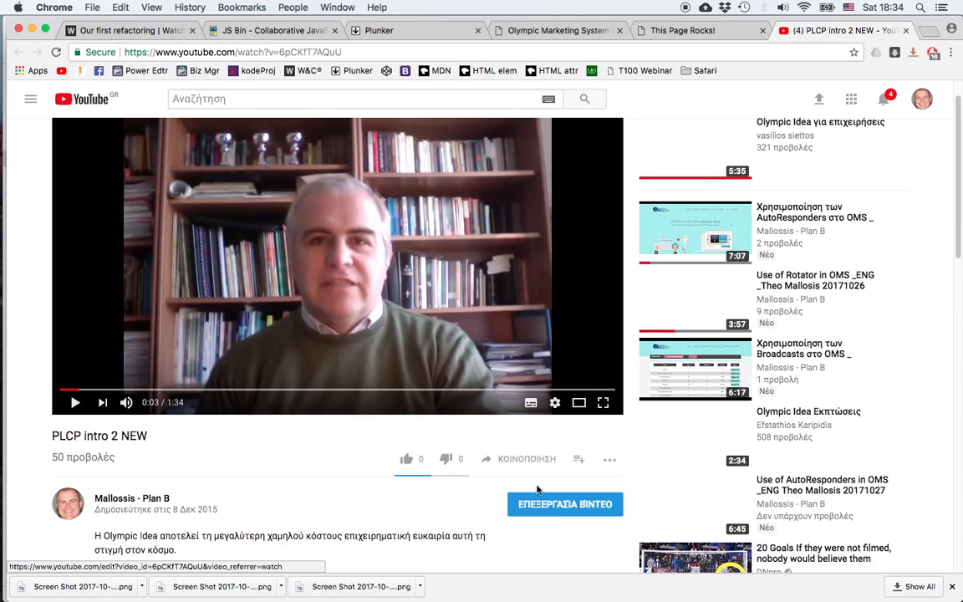
pyautogui.click(529, 459)
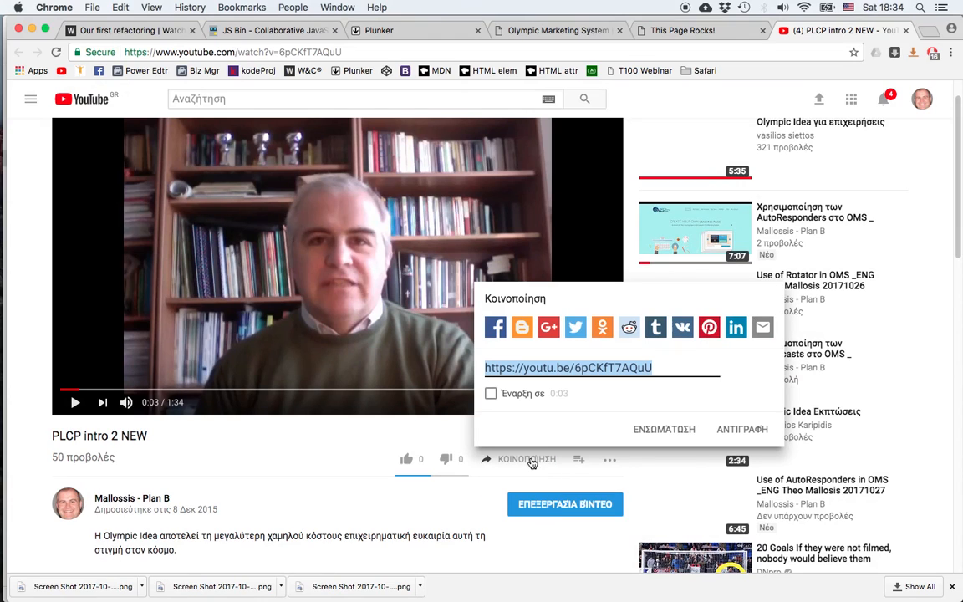
pyautogui.click(672, 435)
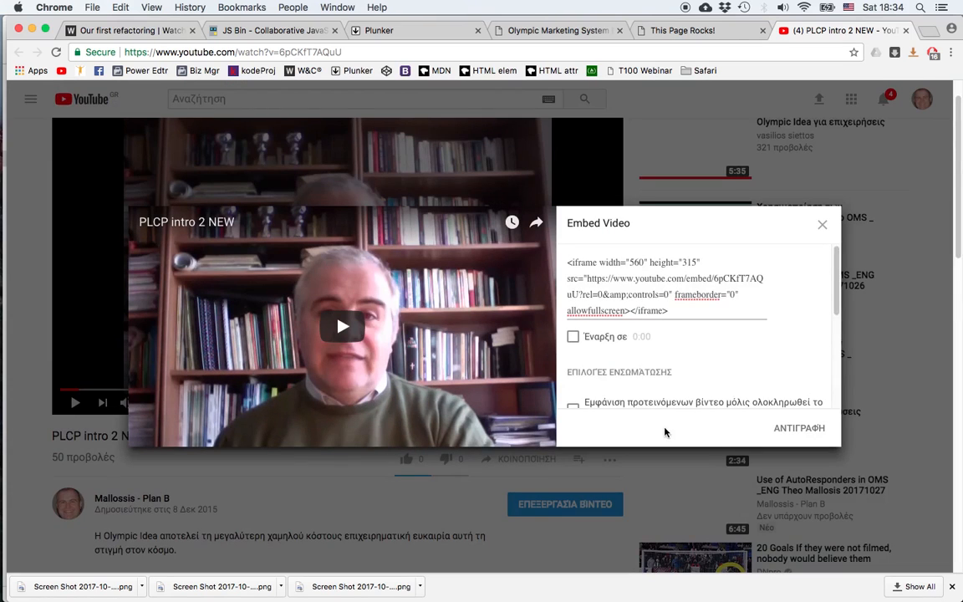
# Step: Review the YouTube embed options and copy the full iframe code of "PLCP intro 2 NEW"
pyautogui.scroll(-5, 620, 392)
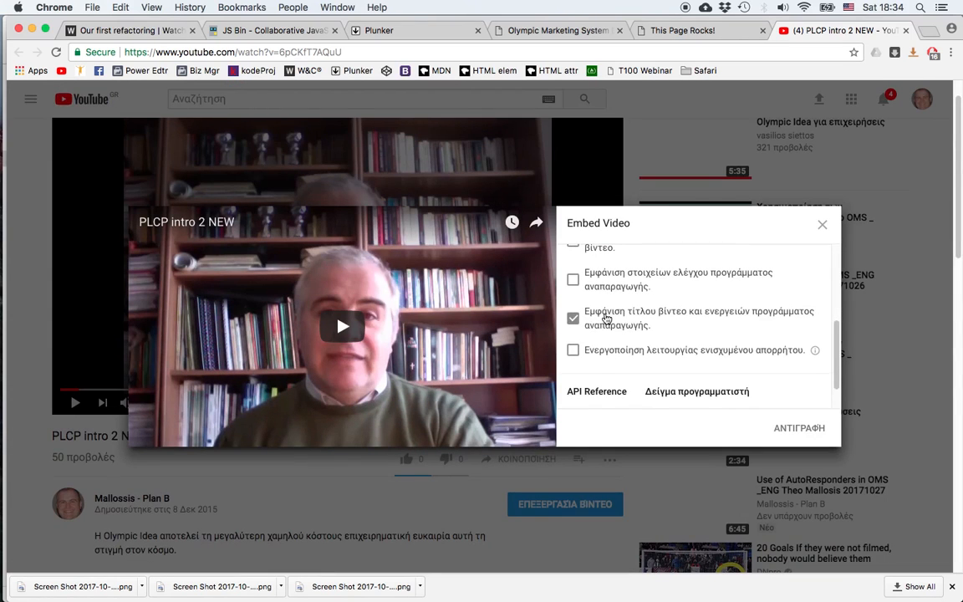
pyautogui.scroll(5, 606, 320)
pyautogui.scroll(-5, 633, 364)
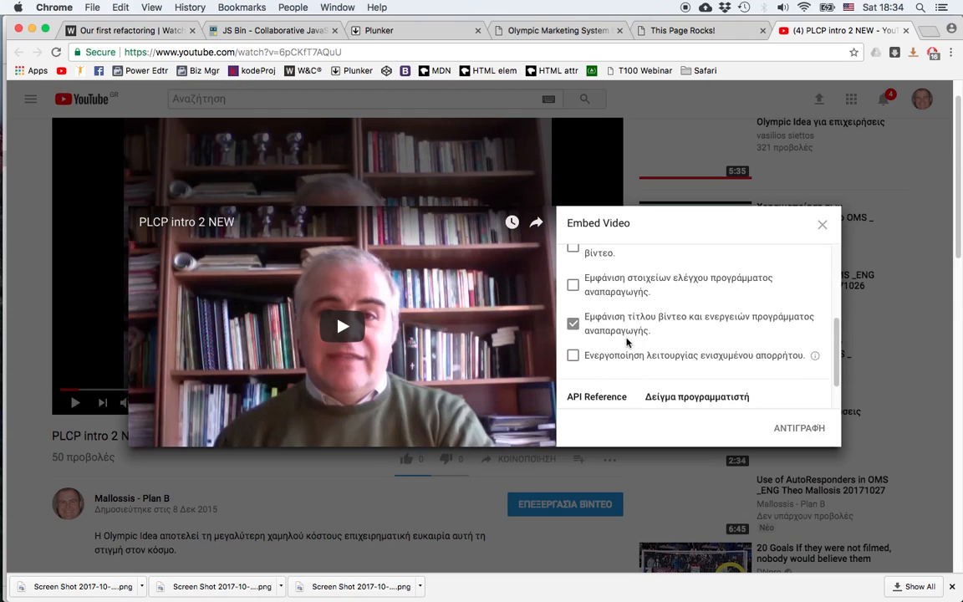
pyautogui.scroll(1, 673, 339)
pyautogui.scroll(1, 676, 339)
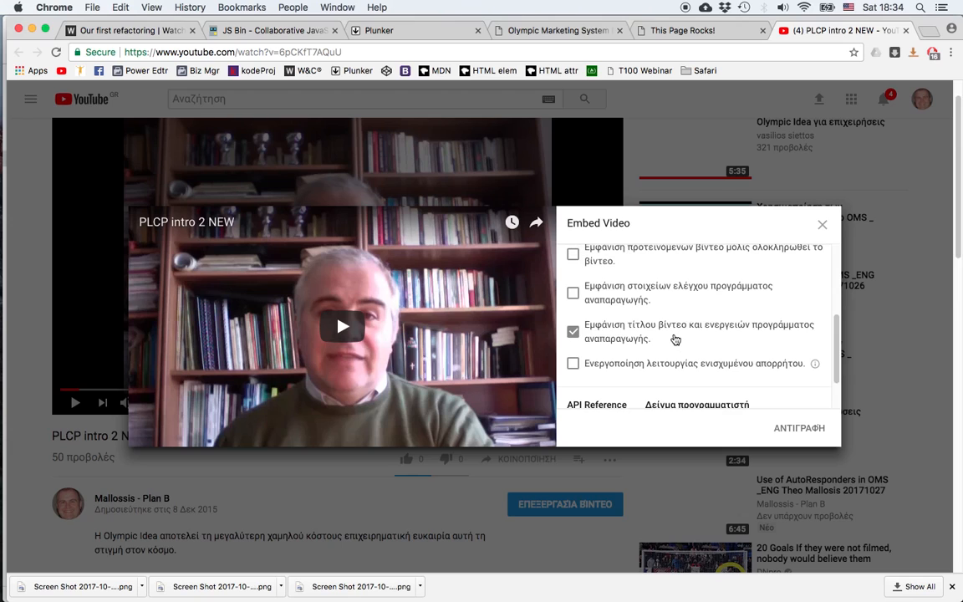
pyautogui.scroll(2, 677, 326)
pyautogui.scroll(5, 674, 302)
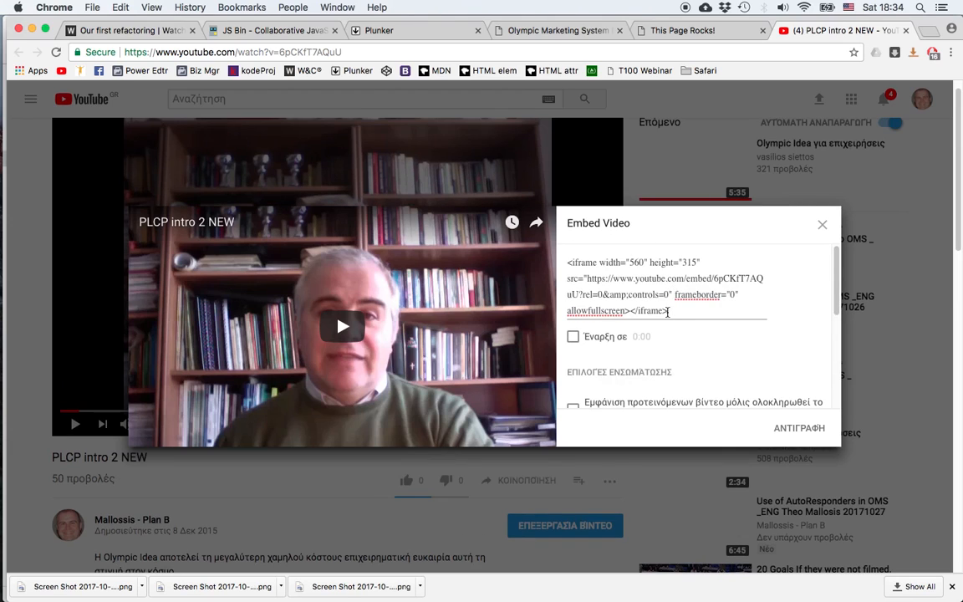
pyautogui.moveTo(670, 311); pyautogui.dragTo(564, 266)
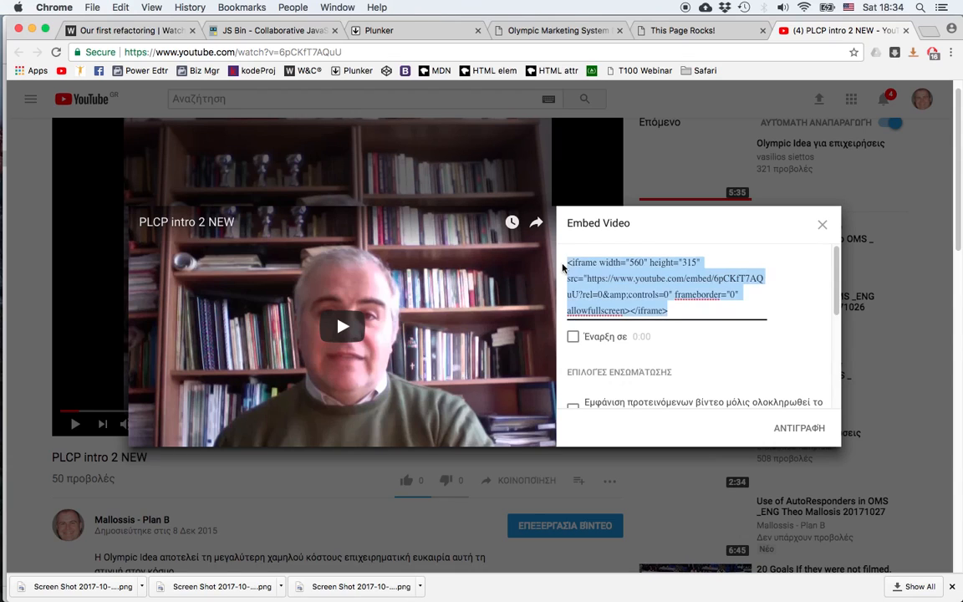
pyautogui.press('super+c')
# Step: Replace the landing page's sample video by pasting the copied YouTube iframe code as its video-embed code
pyautogui.click(539, 31)
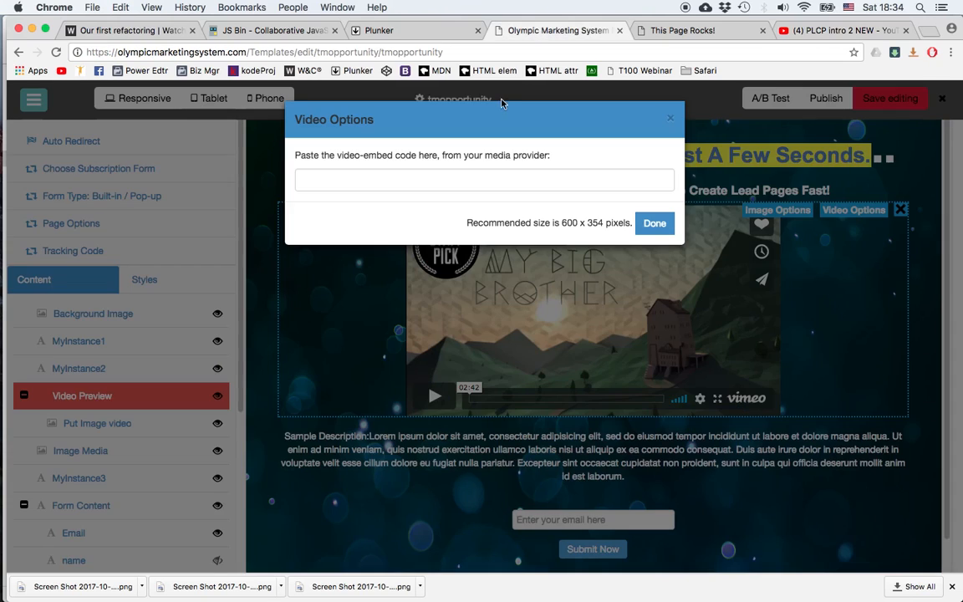
pyautogui.click(458, 180)
pyautogui.press('super+v')
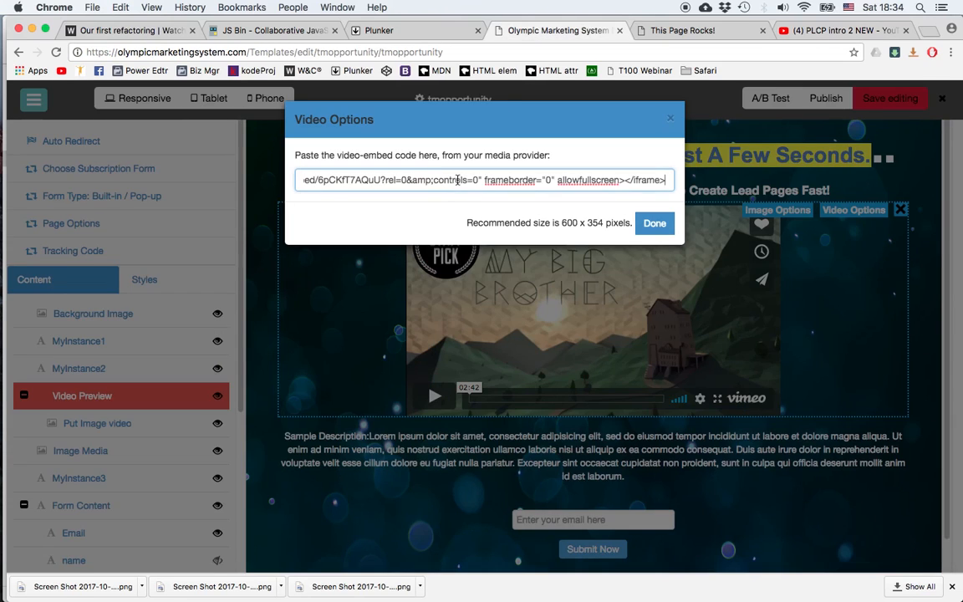
pyautogui.click(655, 223)
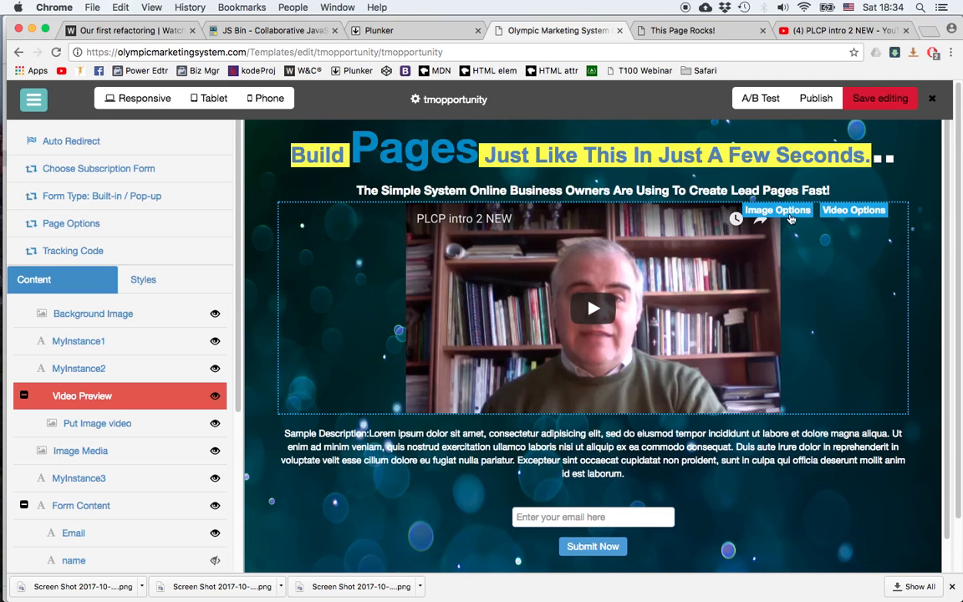
# Step: Look through the video's image options, covering the template images, the personal image library and its upload dialog, and close them without choosing anything
pyautogui.click(791, 214)
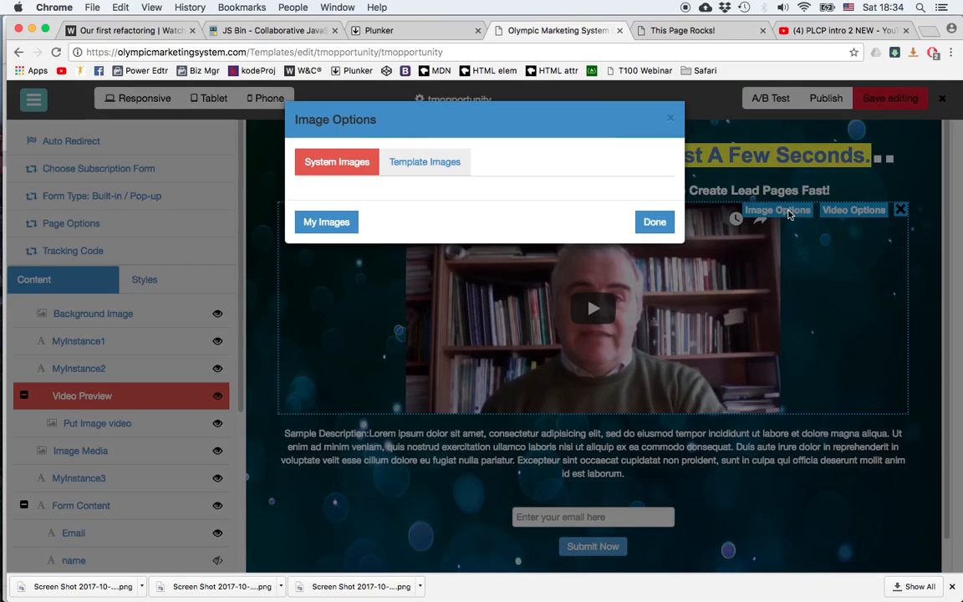
pyautogui.click(459, 165)
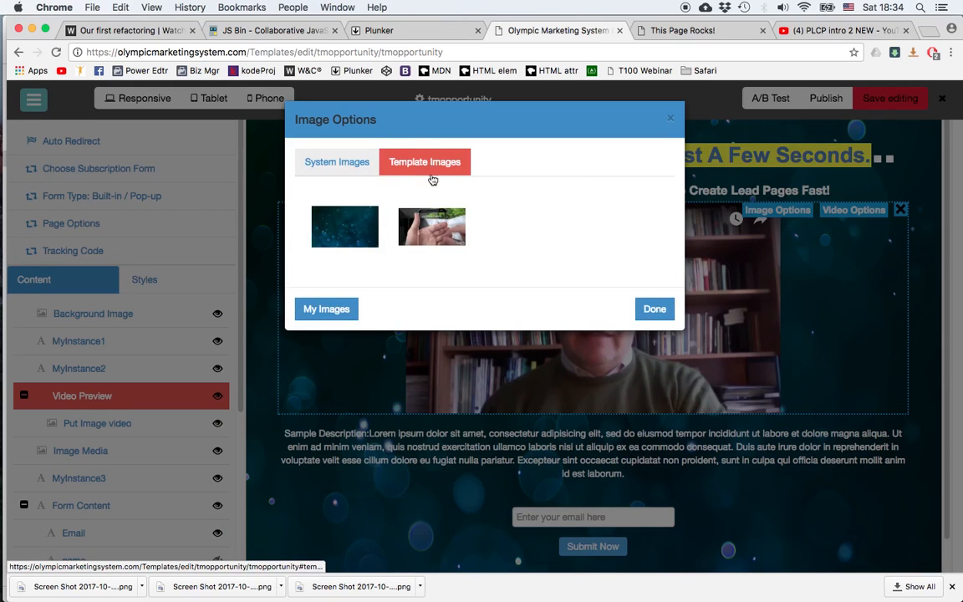
pyautogui.click(327, 311)
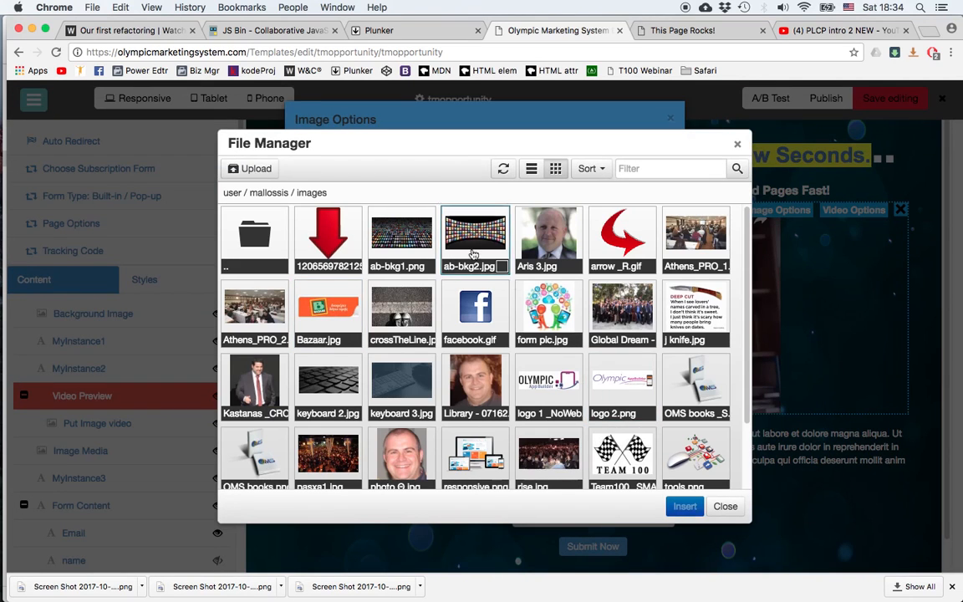
pyautogui.click(262, 169)
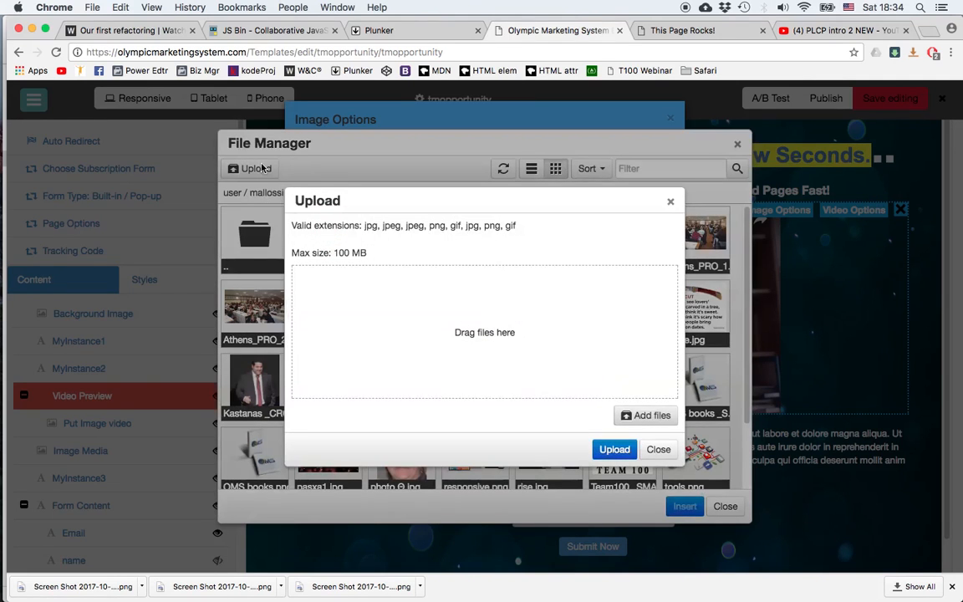
pyautogui.click(652, 416)
pyautogui.press('alt+super+l')
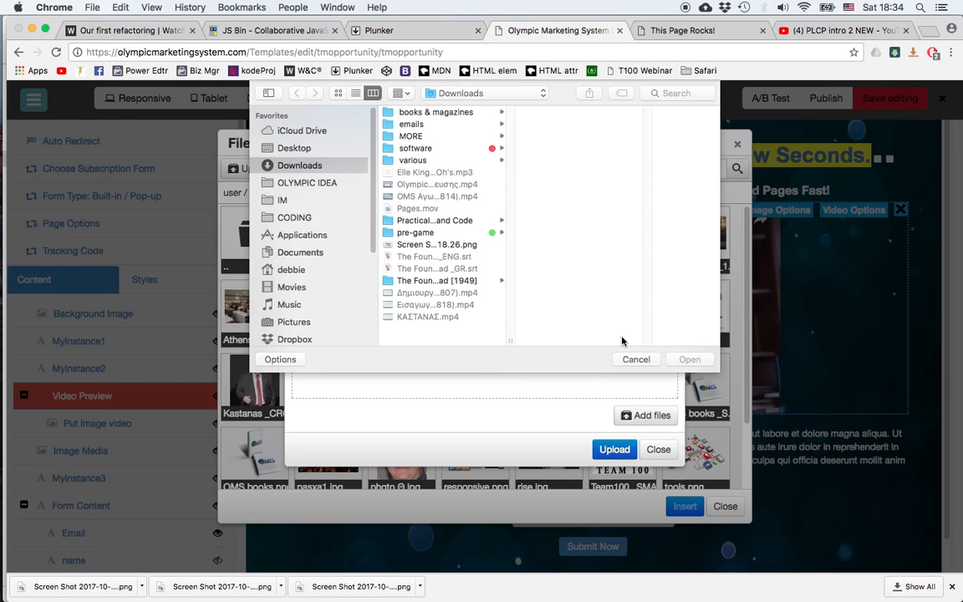
pyautogui.click(636, 359)
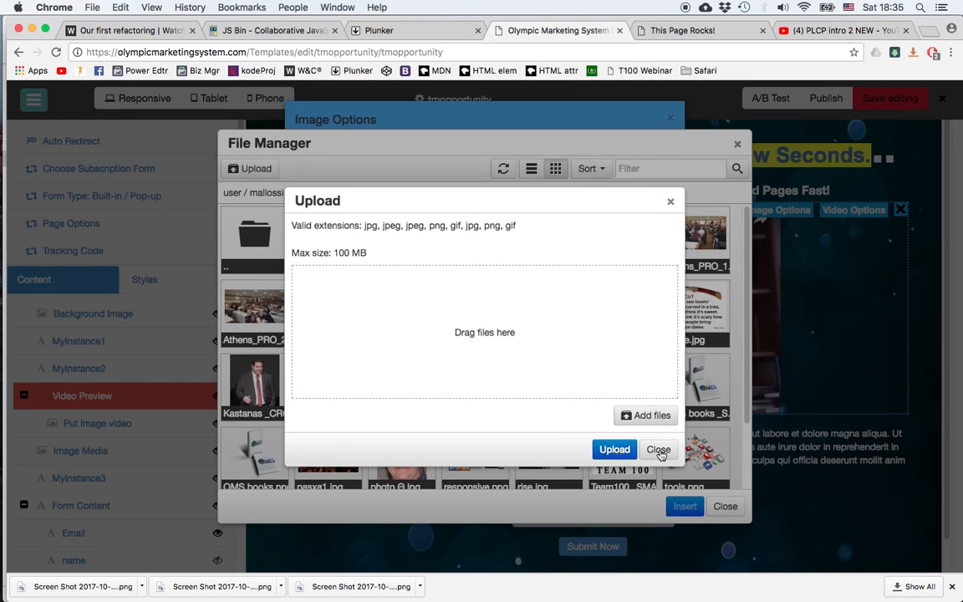
pyautogui.click(658, 450)
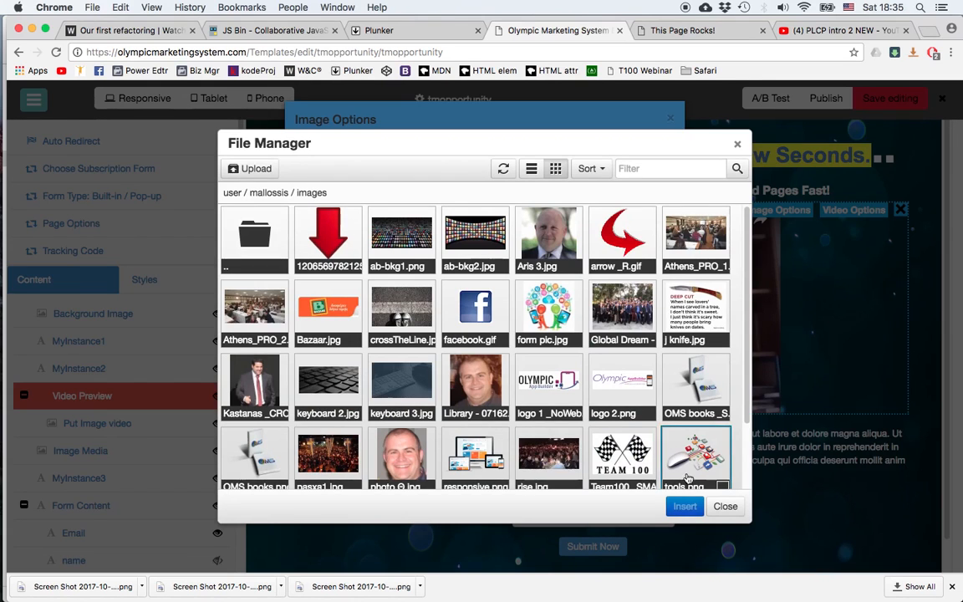
pyautogui.click(738, 145)
pyautogui.click(673, 121)
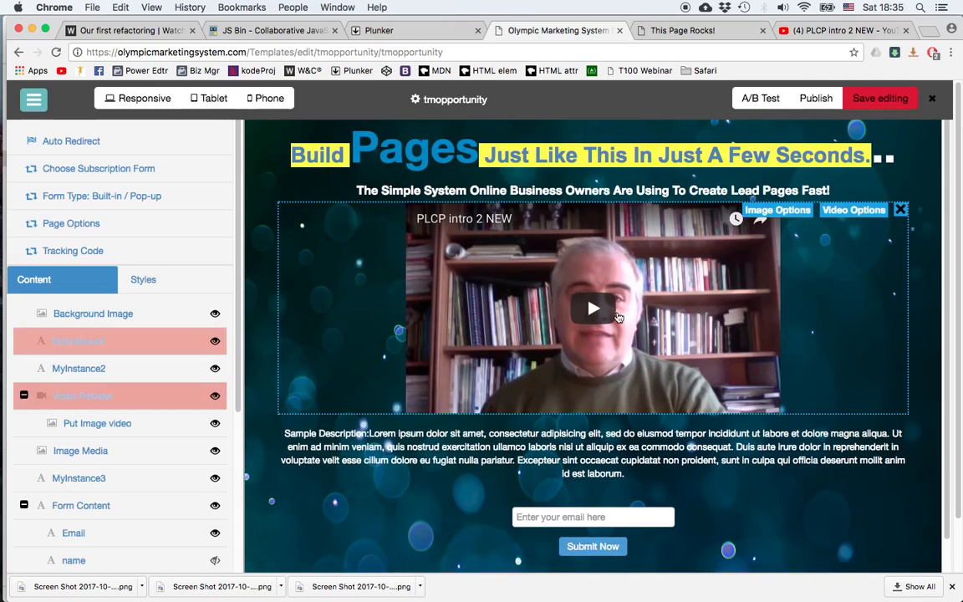
# Step: Choose myform_en as the page's subscription form, save the choice and close the form list
pyautogui.scroll(-3, 711, 449)
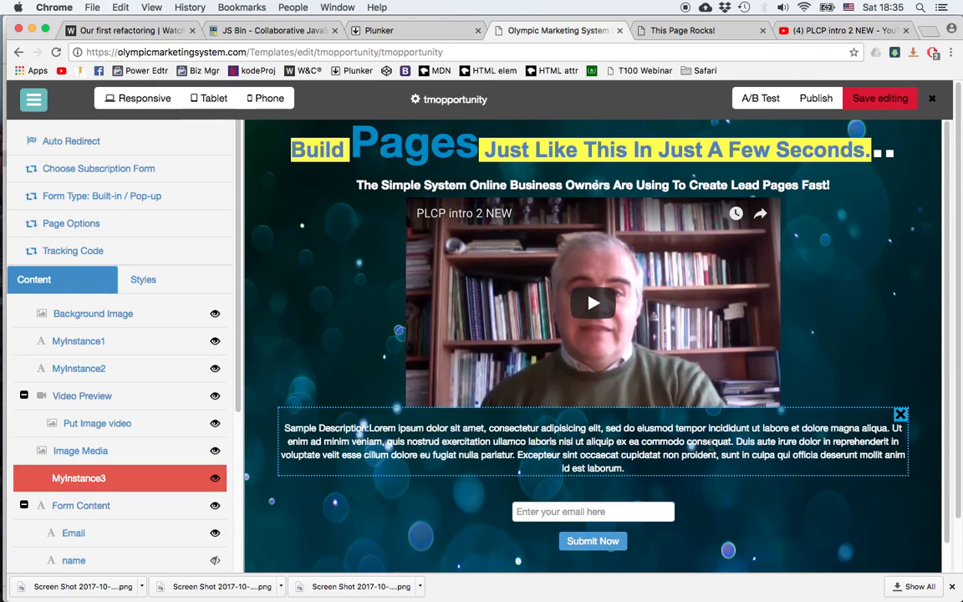
pyautogui.click(556, 431)
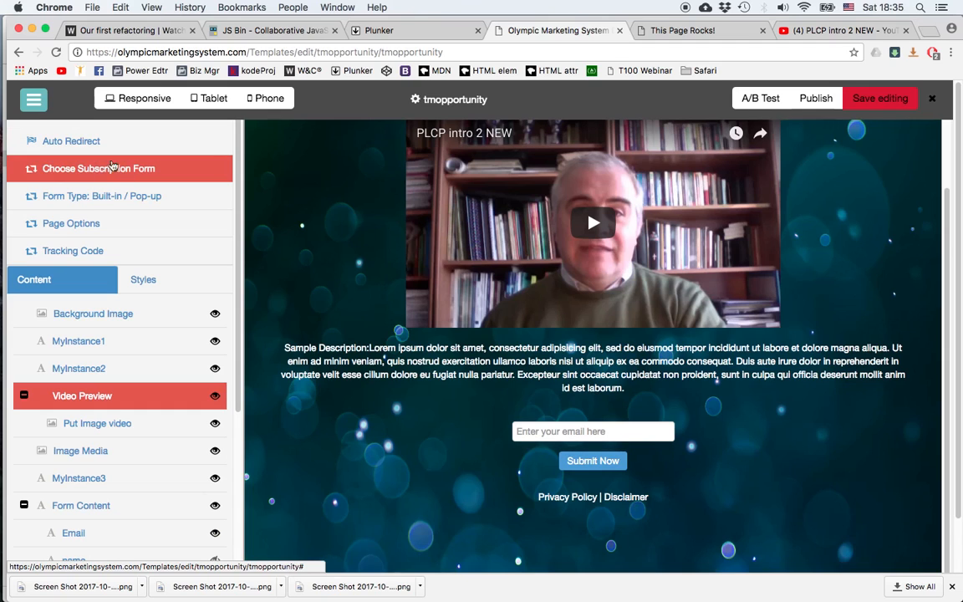
pyautogui.click(97, 170)
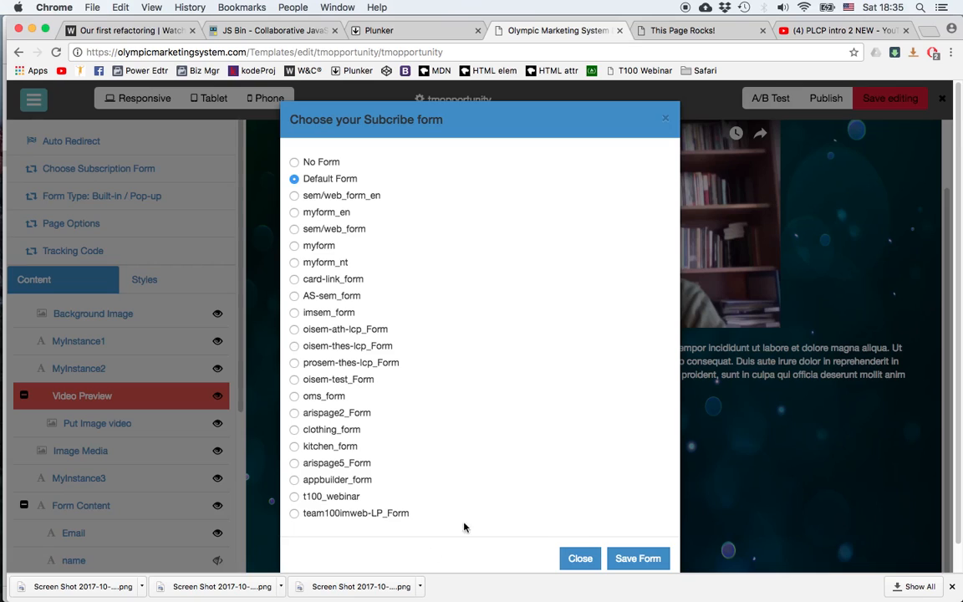
pyautogui.click(311, 211)
pyautogui.click(638, 558)
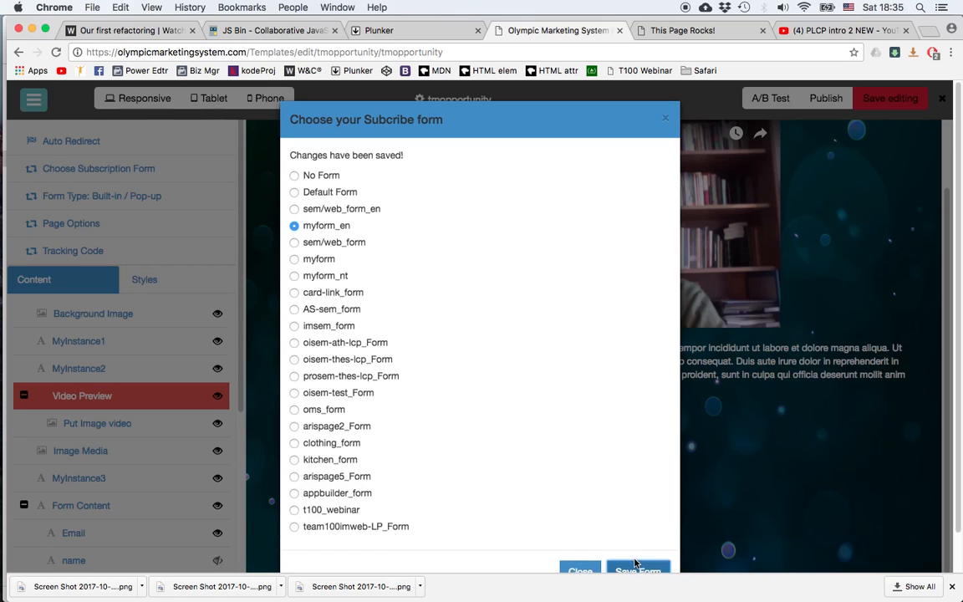
pyautogui.click(843, 520)
# Step: Examine the subscription form's input fields and submit button on the page
pyautogui.click(636, 447)
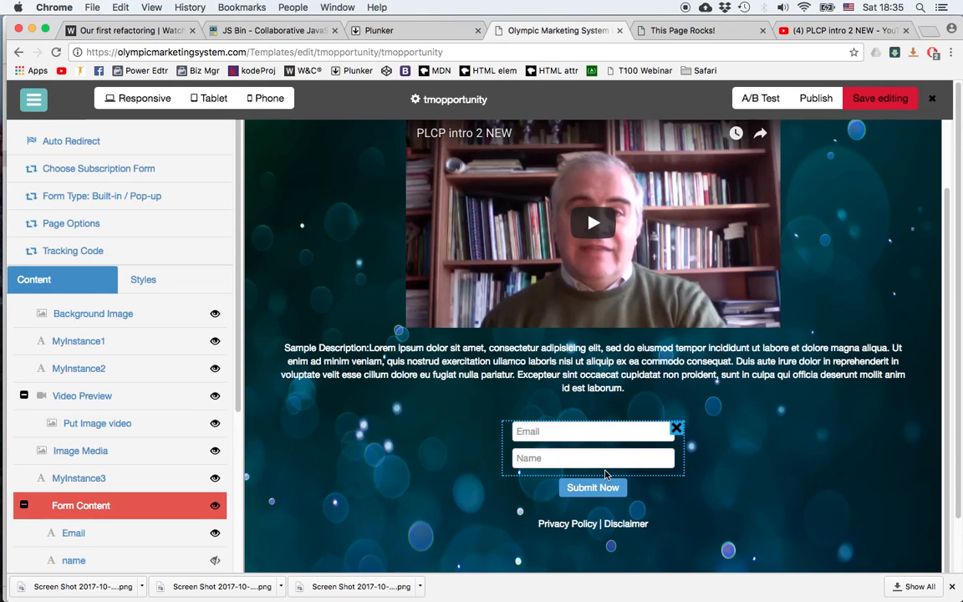
pyautogui.click(594, 492)
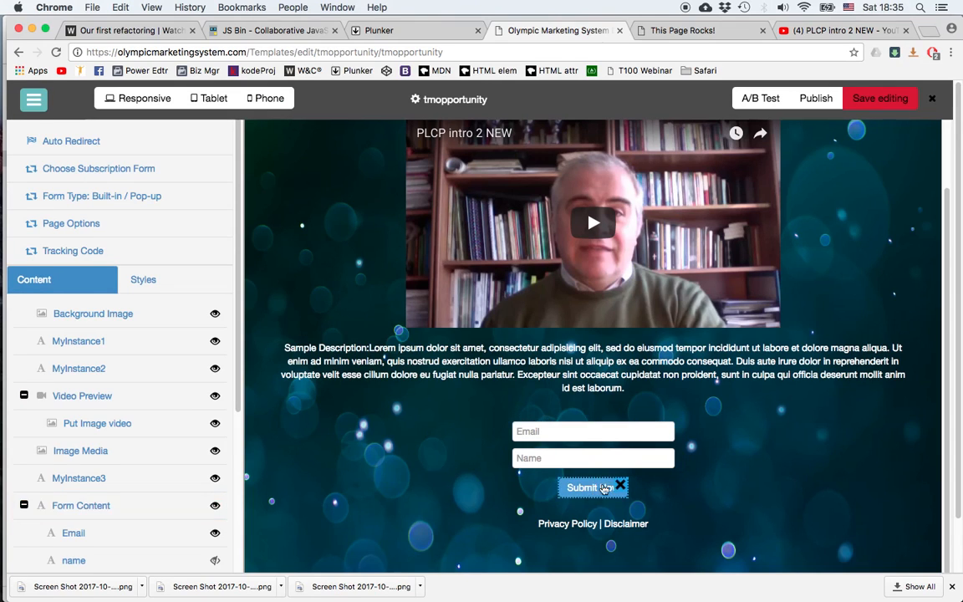
pyautogui.click(535, 443)
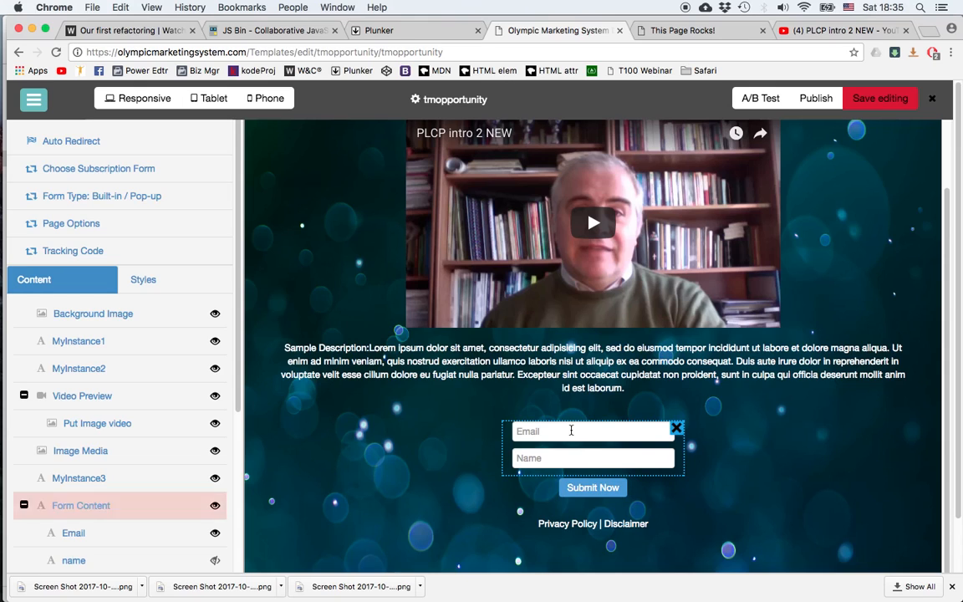
pyautogui.click(571, 430)
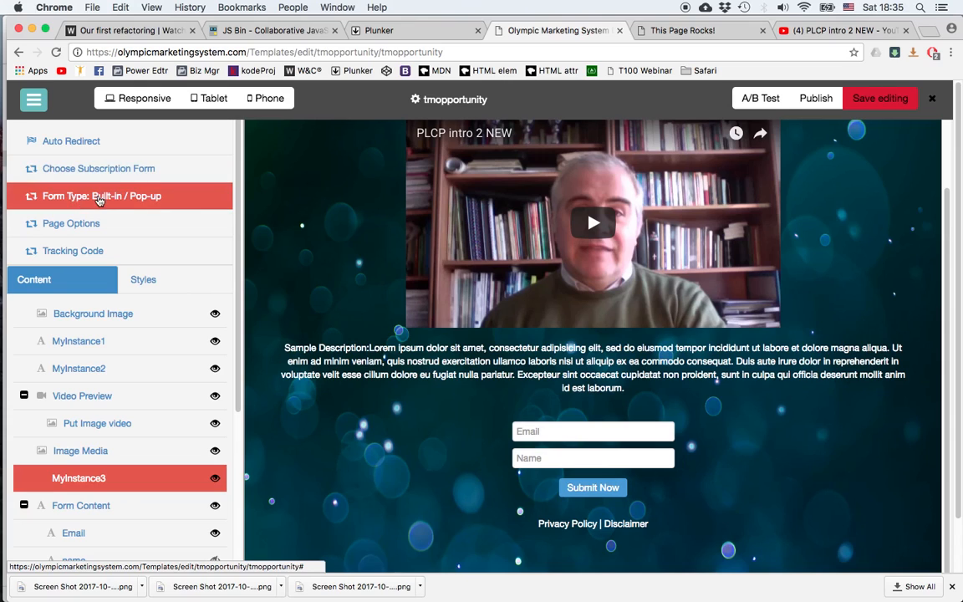
# Step: Try the pop-up form type and switch the form back to built-in
pyautogui.click(98, 197)
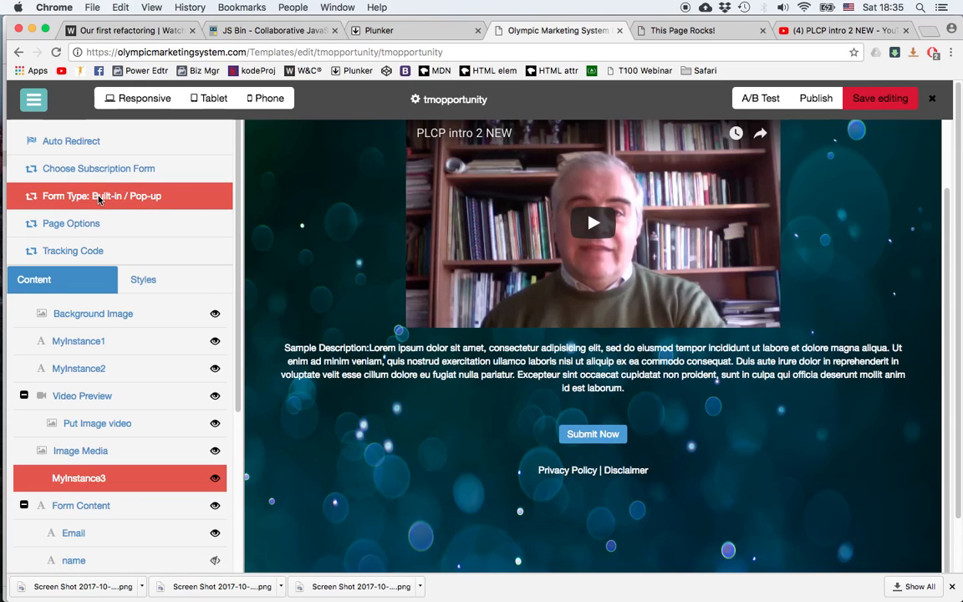
pyautogui.click(98, 197)
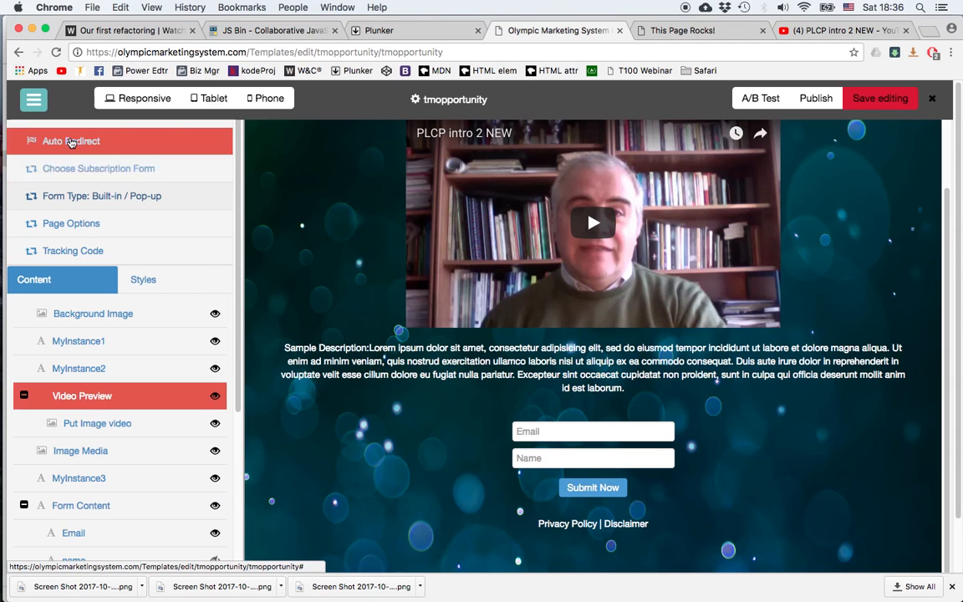
pyautogui.click(71, 142)
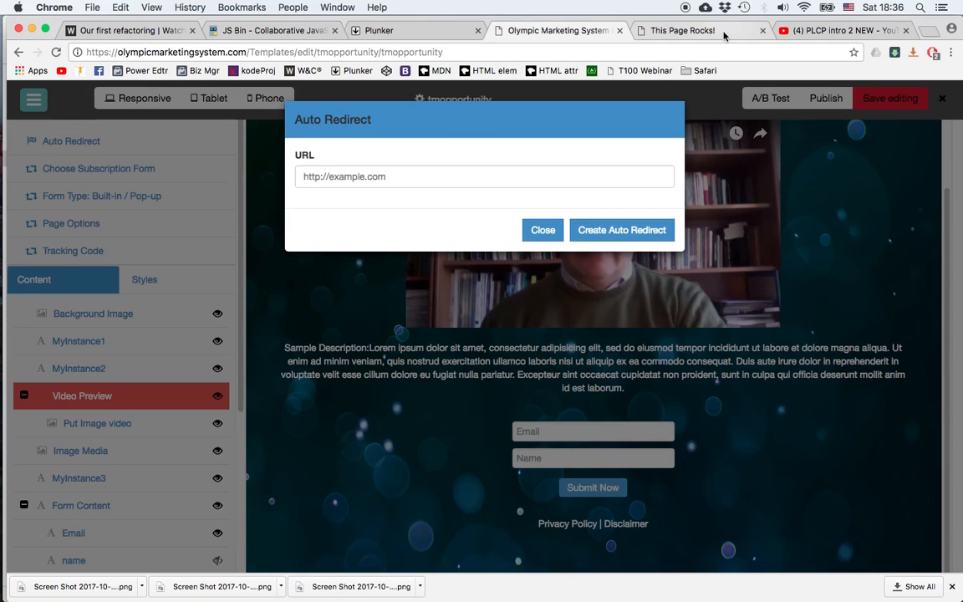
pyautogui.click(725, 35)
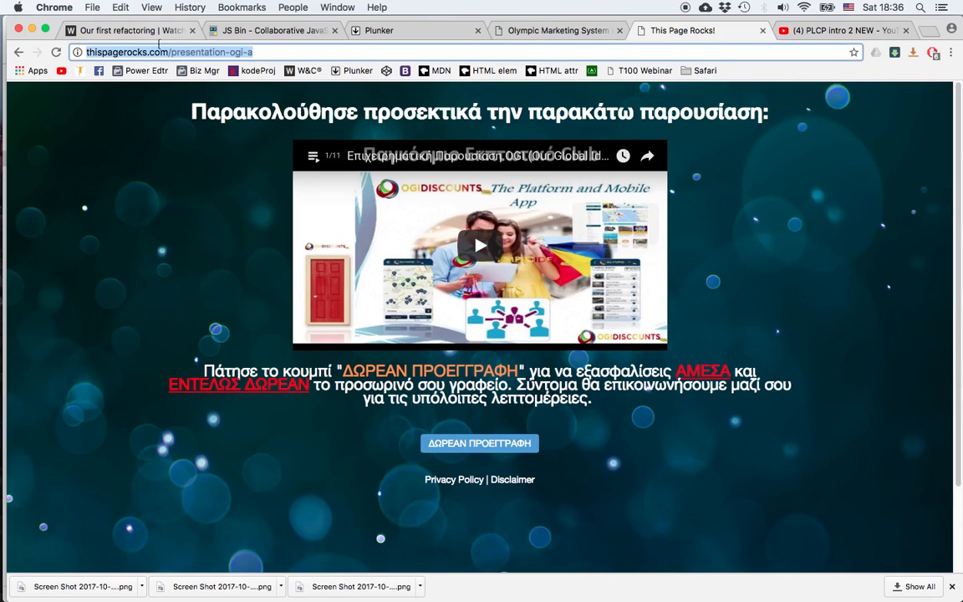
pyautogui.rightClick(163, 53)
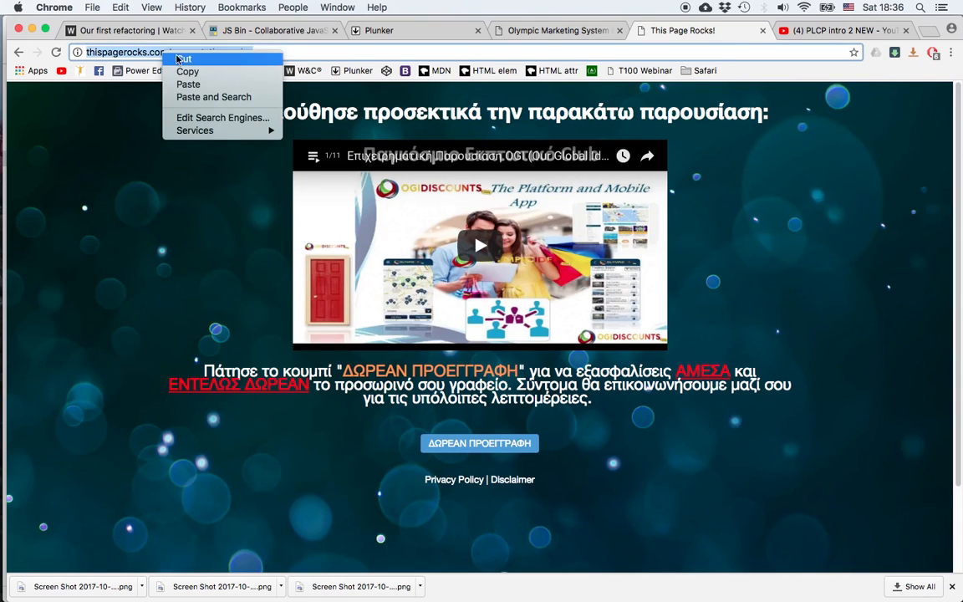
pyautogui.click(188, 72)
pyautogui.click(556, 30)
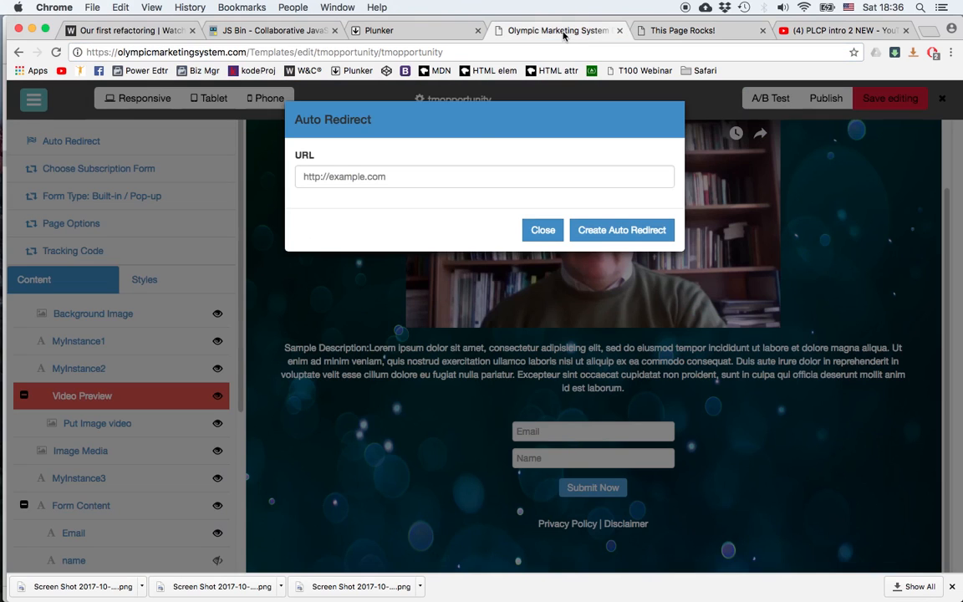
pyautogui.click(399, 184)
pyautogui.press('super+v')
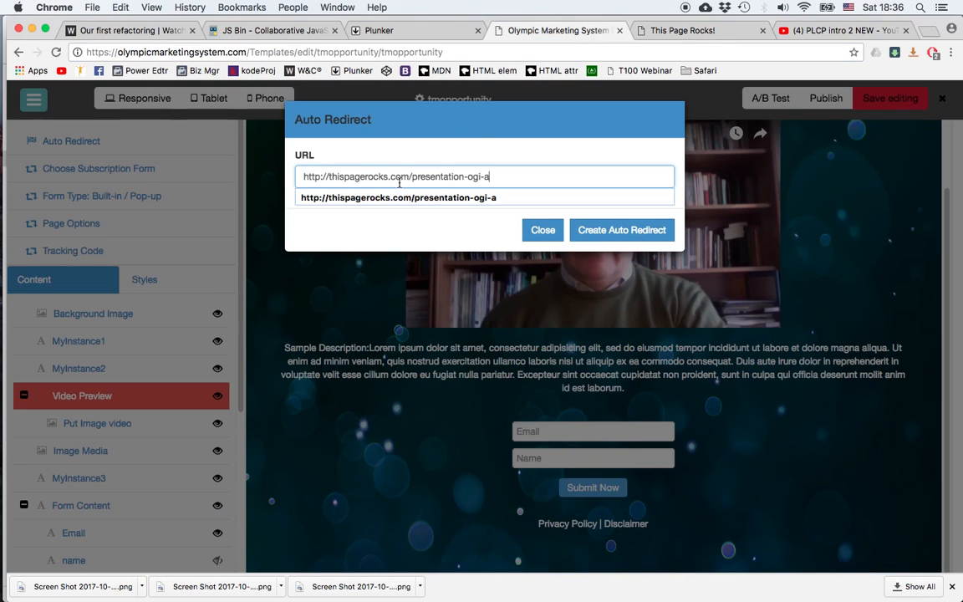
pyautogui.click(617, 235)
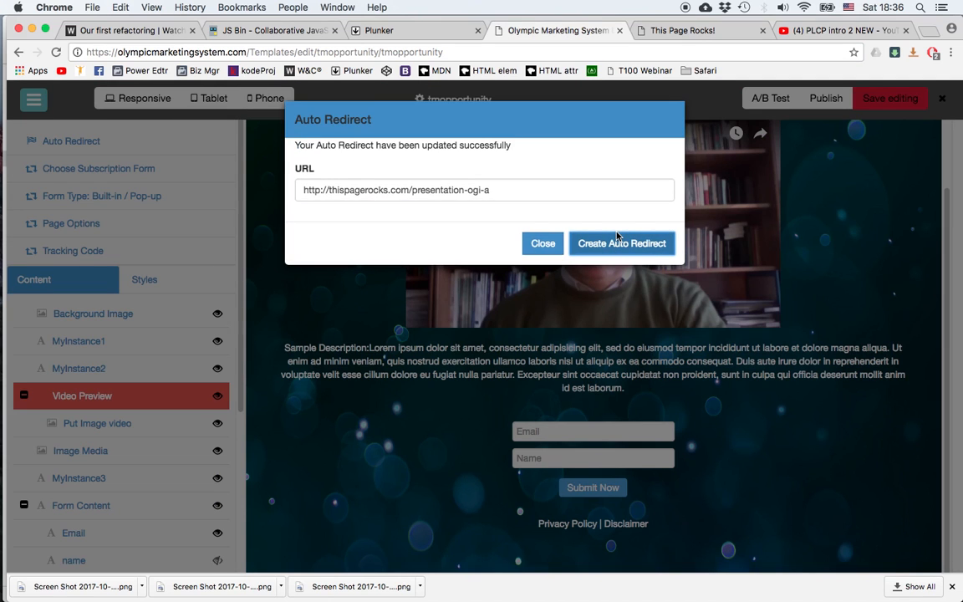
pyautogui.click(742, 390)
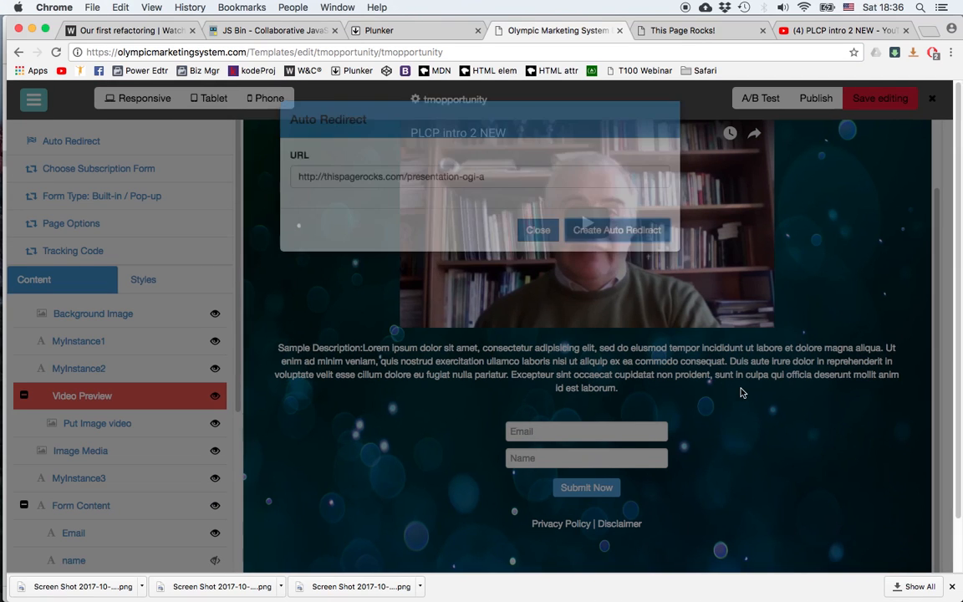
# Step: Save the landing page's edits
pyautogui.scroll(1, 854, 463)
pyautogui.scroll(2, 854, 466)
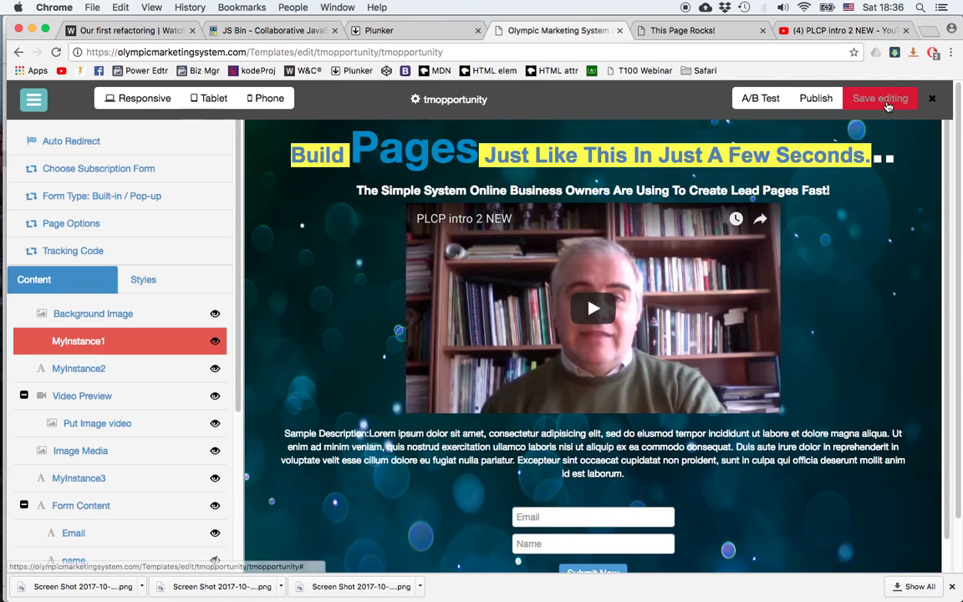
pyautogui.click(887, 99)
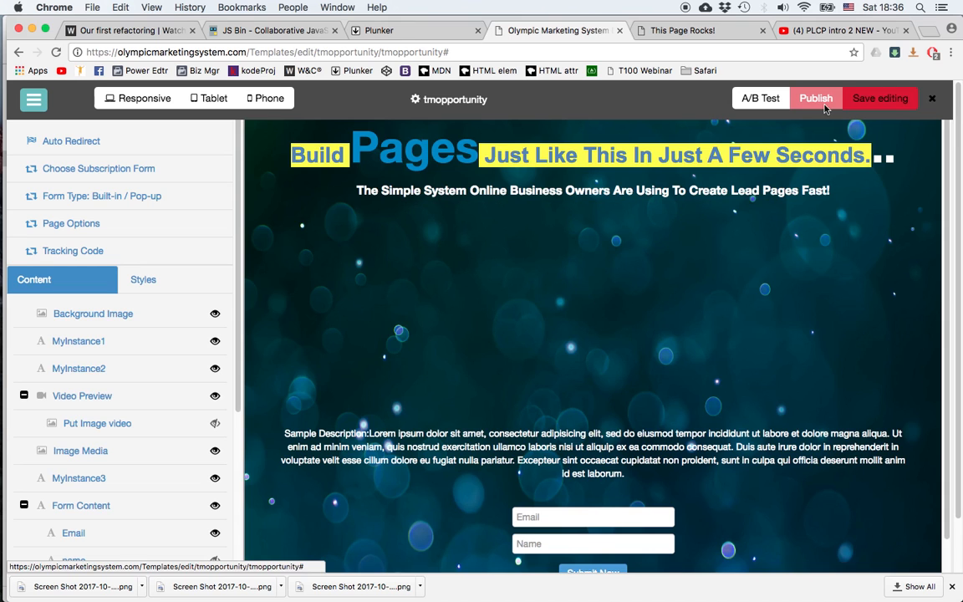
# Step: Publish the landing page, dismiss the publishing confirmation and exit the page editor
pyautogui.click(821, 100)
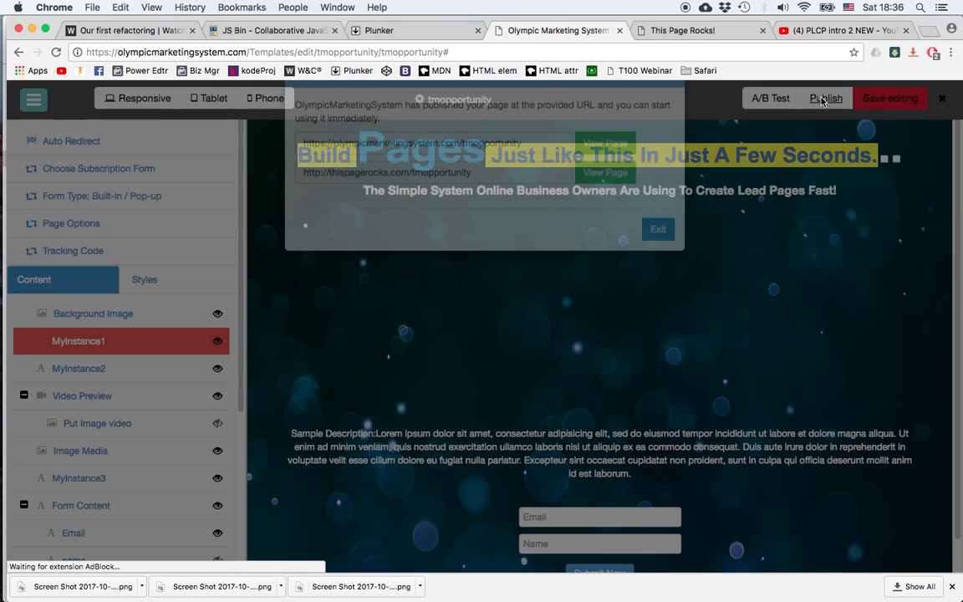
pyautogui.click(657, 280)
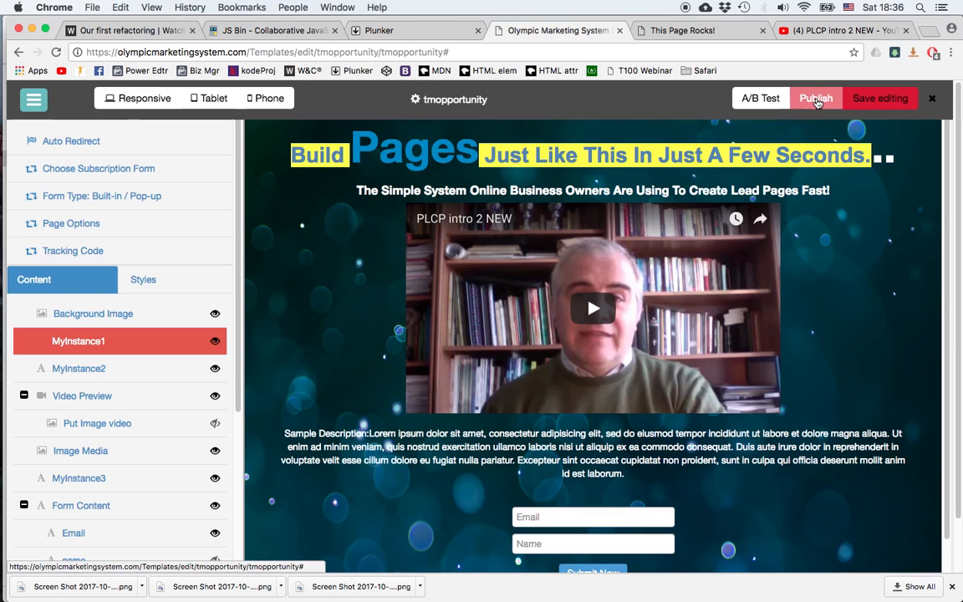
pyautogui.click(817, 100)
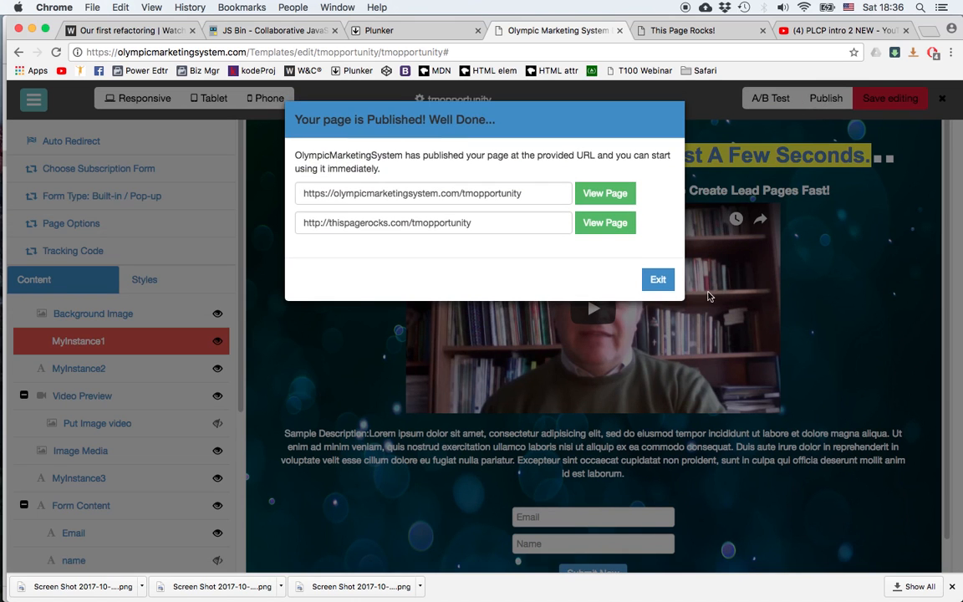
pyautogui.click(658, 281)
pyautogui.click(933, 100)
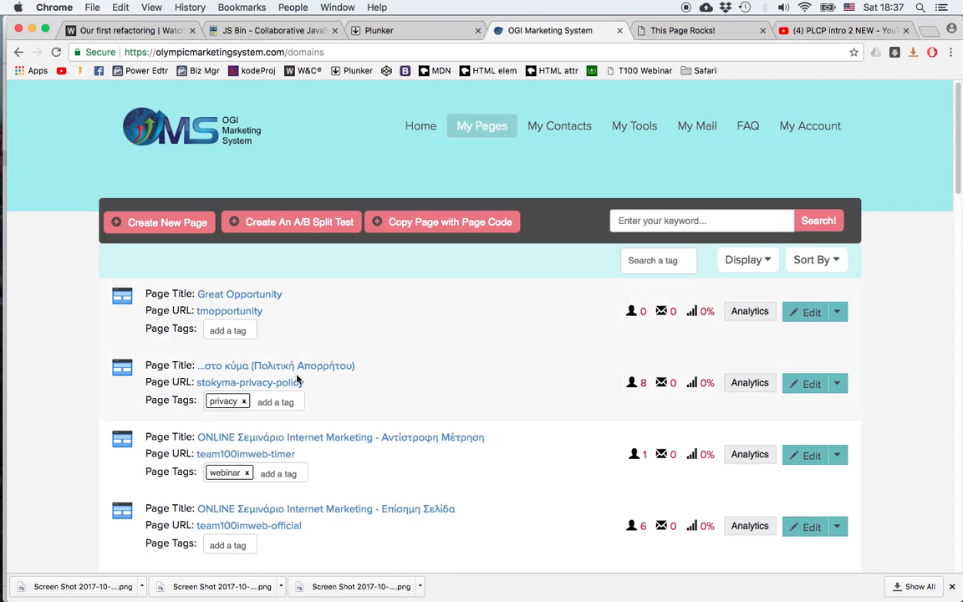
# Step: View the published tmopportunity page on thispagerocks.com and submit its subscription form with a test e-mail address and first name
pyautogui.click(229, 312)
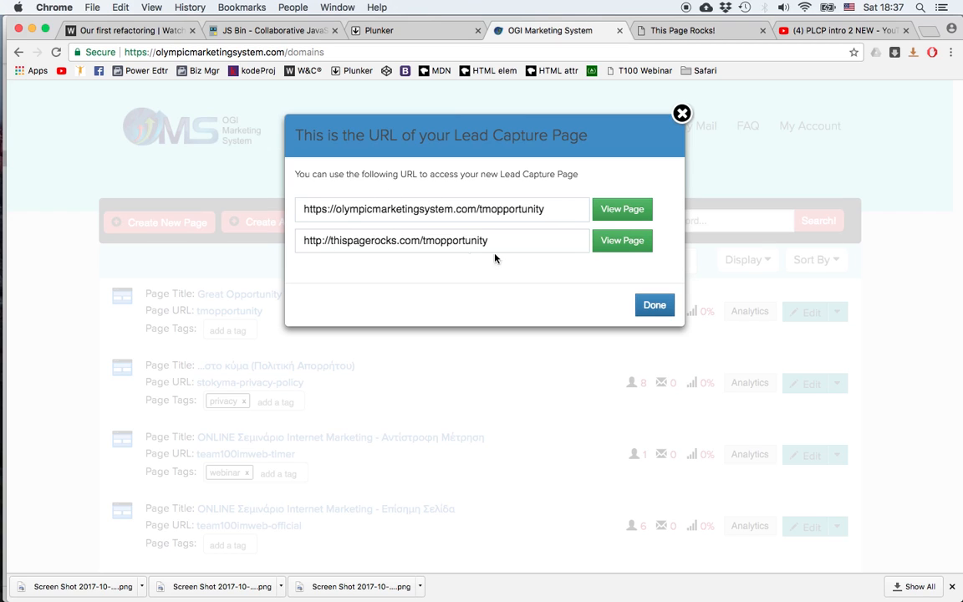
pyautogui.click(623, 241)
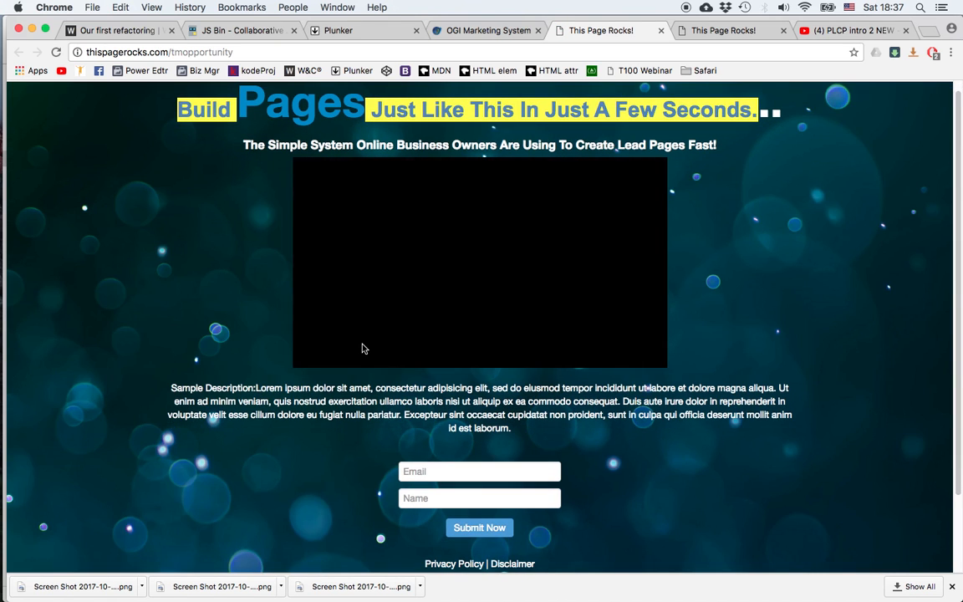
pyautogui.click(444, 474)
pyautogui.write('t')
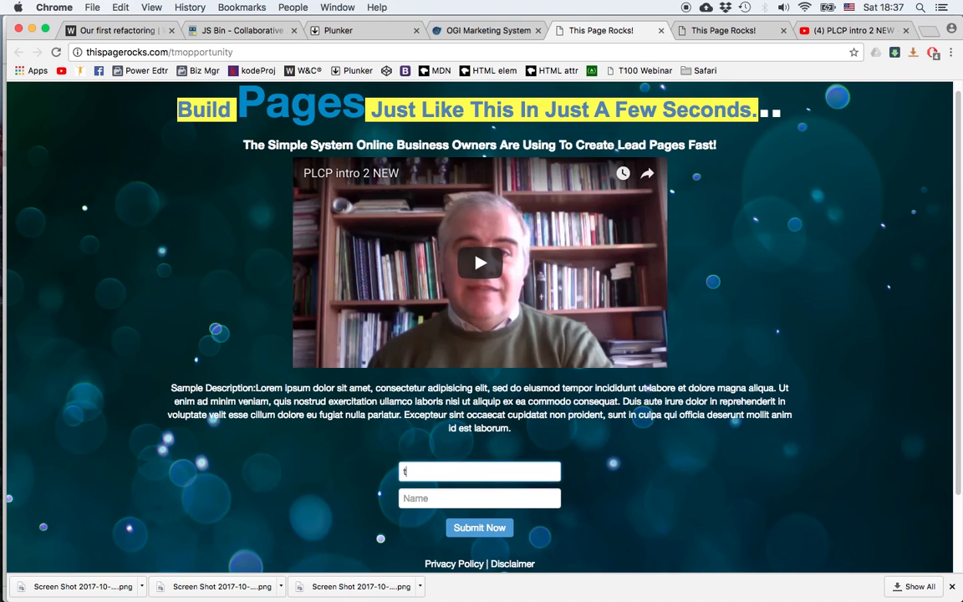
pyautogui.write('heo')
pyautogui.press('Down')
pyautogui.press('Return')
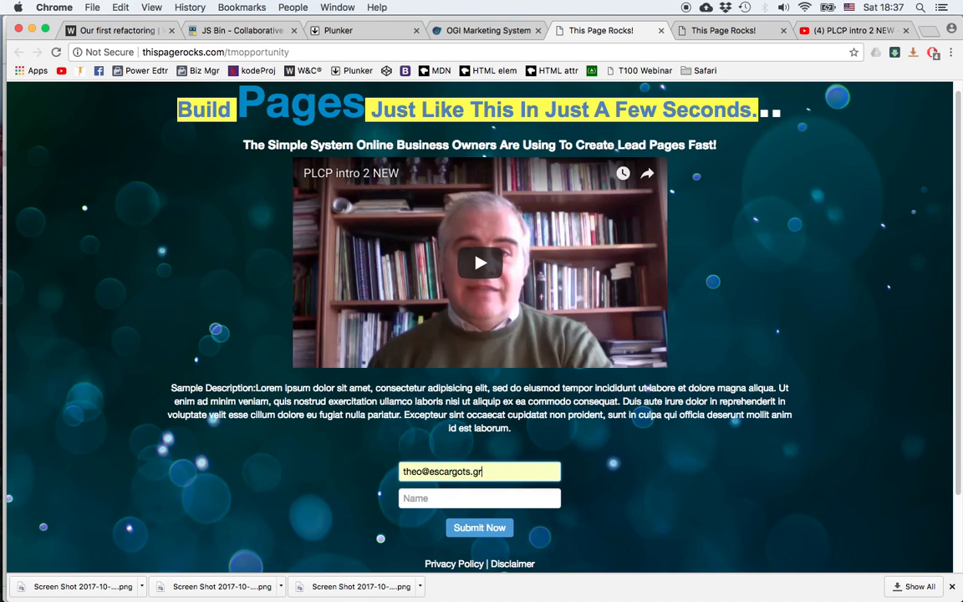
pyautogui.click(435, 501)
pyautogui.write('Theo')
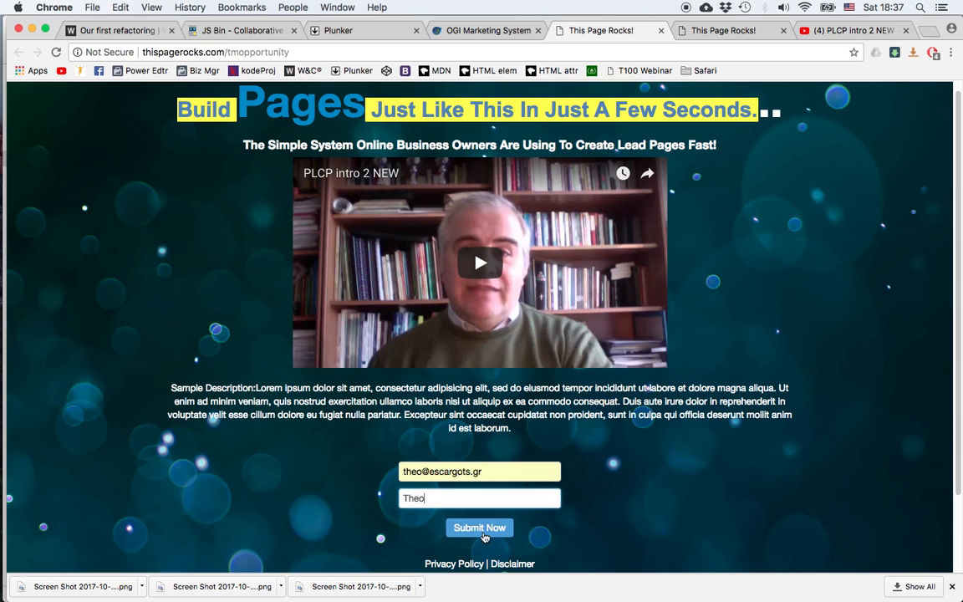
pyautogui.click(483, 535)
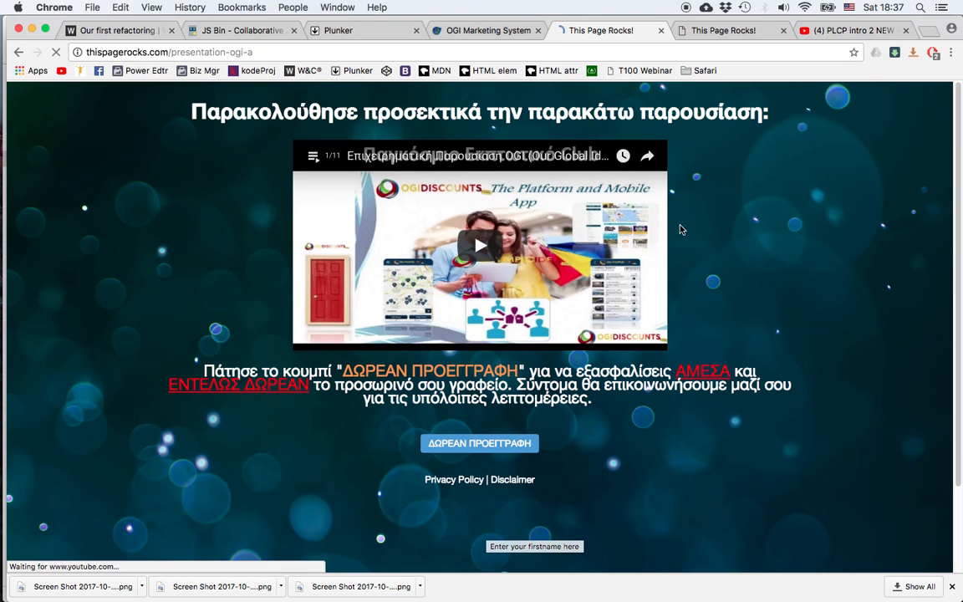
# Step: Close the test page and its URL dialog, and open the Contacts list to check the test sign-up
pyautogui.click(662, 31)
pyautogui.click(684, 116)
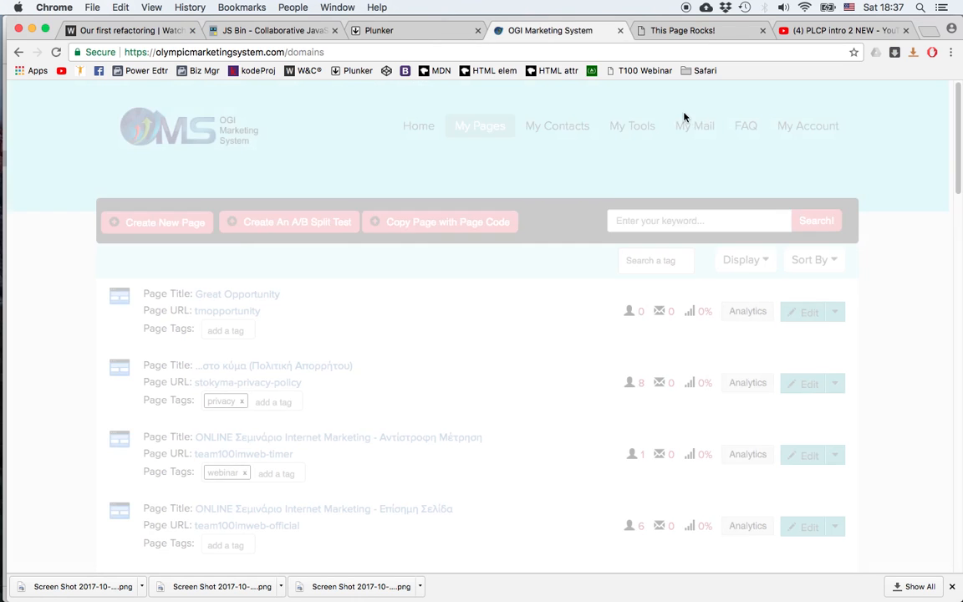
pyautogui.moveTo(474, 130)
pyautogui.moveTo(556, 129)
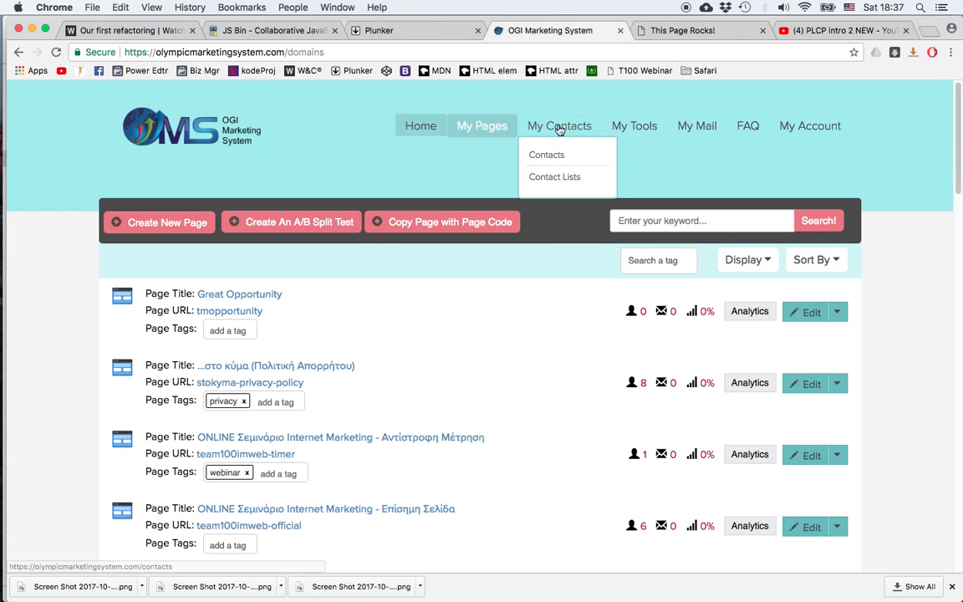
pyautogui.click(556, 157)
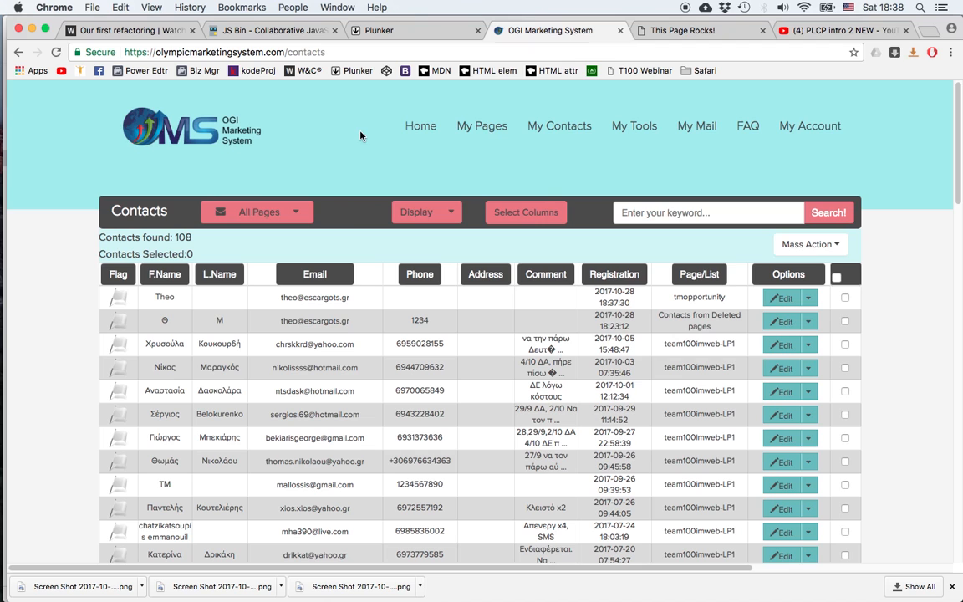
# Step: Return to the pages list and view the meta image choices in the Great Opportunity page's options without selecting any
pyautogui.moveTo(473, 131)
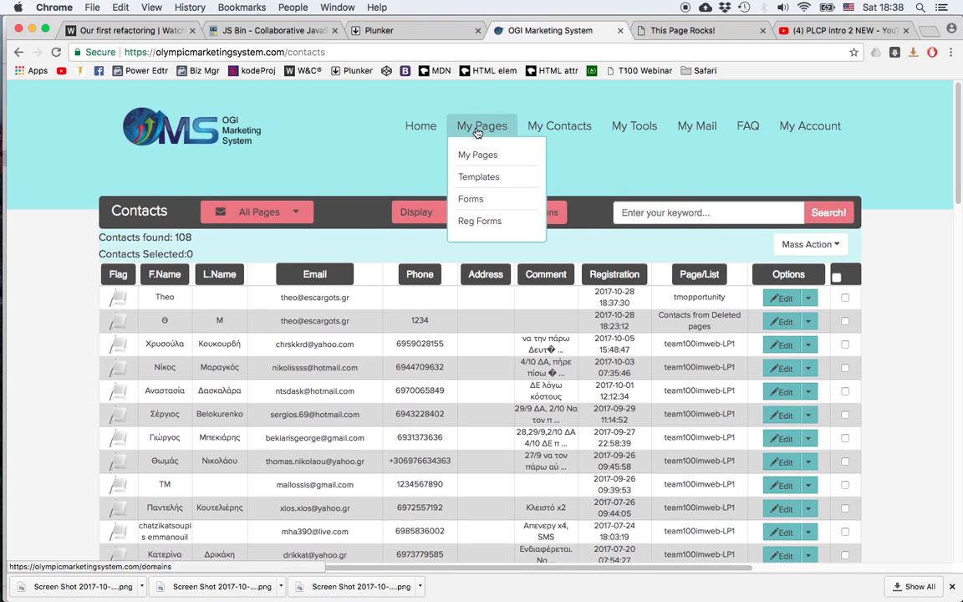
pyautogui.click(483, 160)
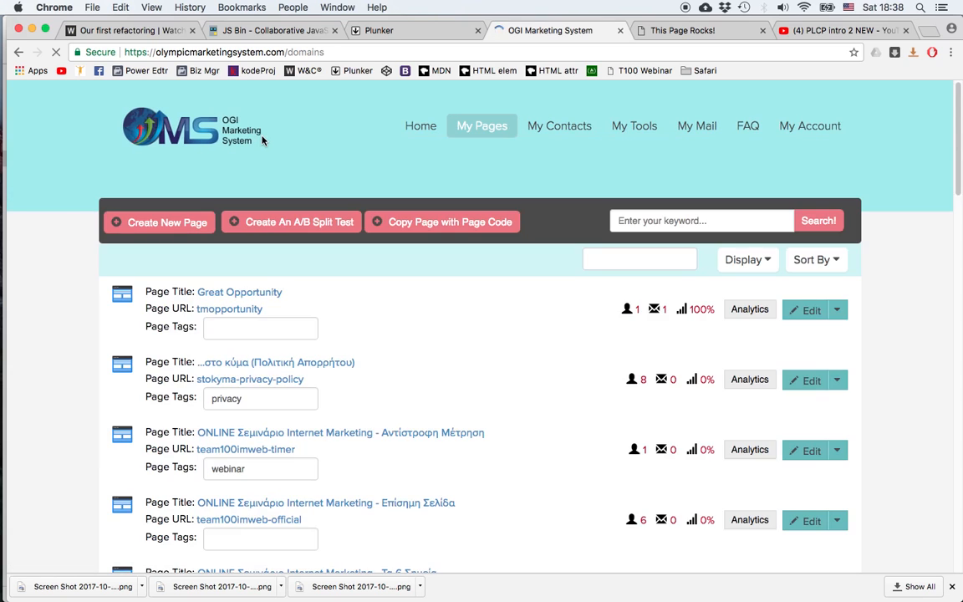
pyautogui.click(836, 310)
pyautogui.click(786, 340)
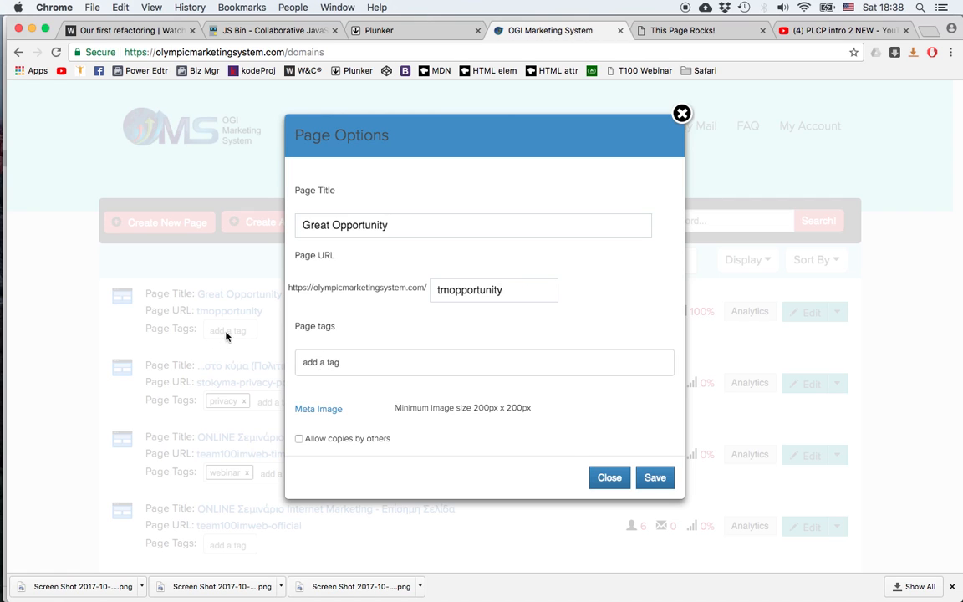
pyautogui.click(317, 409)
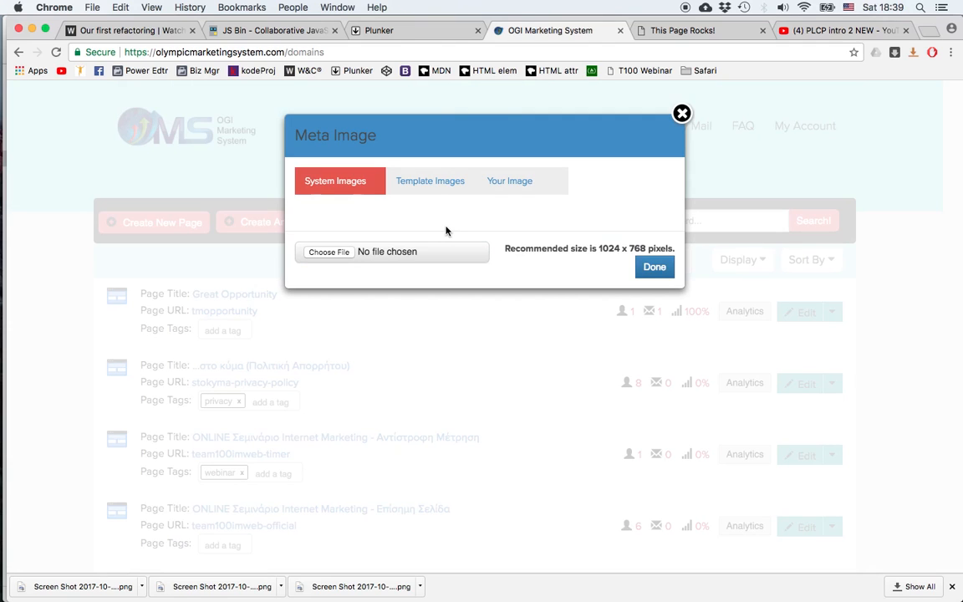
pyautogui.click(684, 114)
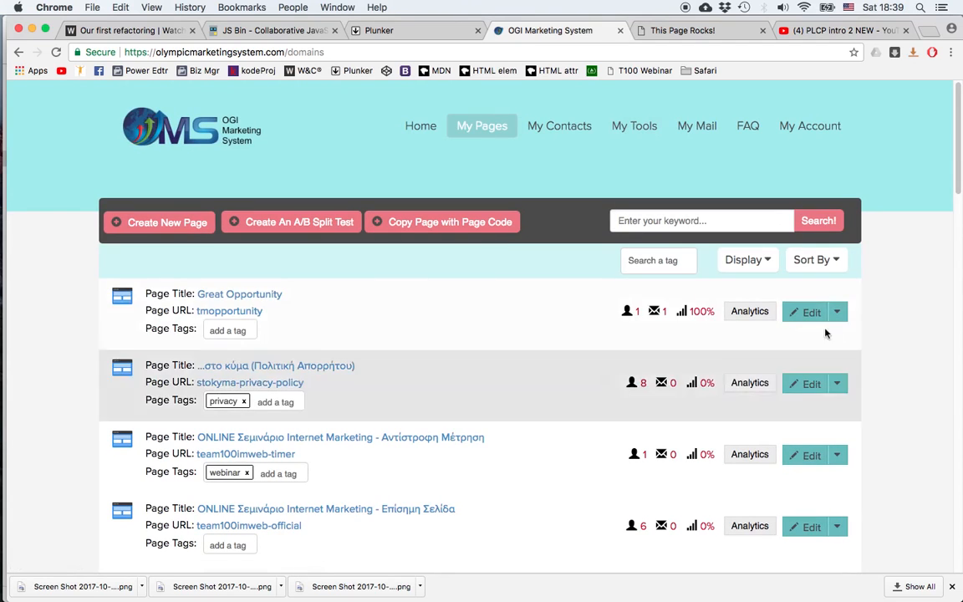
# Step: Allow others to copy the Great Opportunity page, copy its page code to the clipboard and save the page options
pyautogui.click(828, 314)
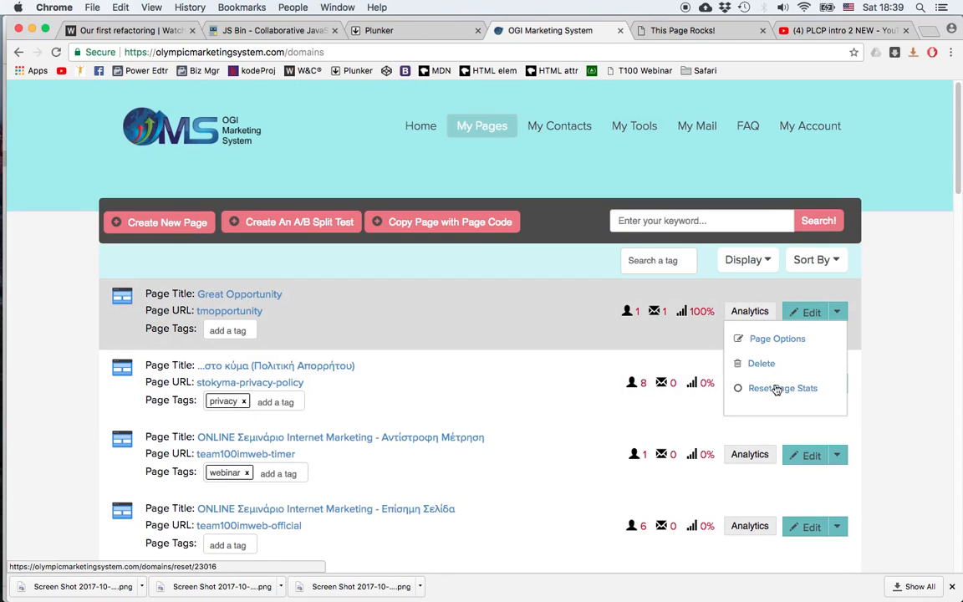
pyautogui.click(776, 340)
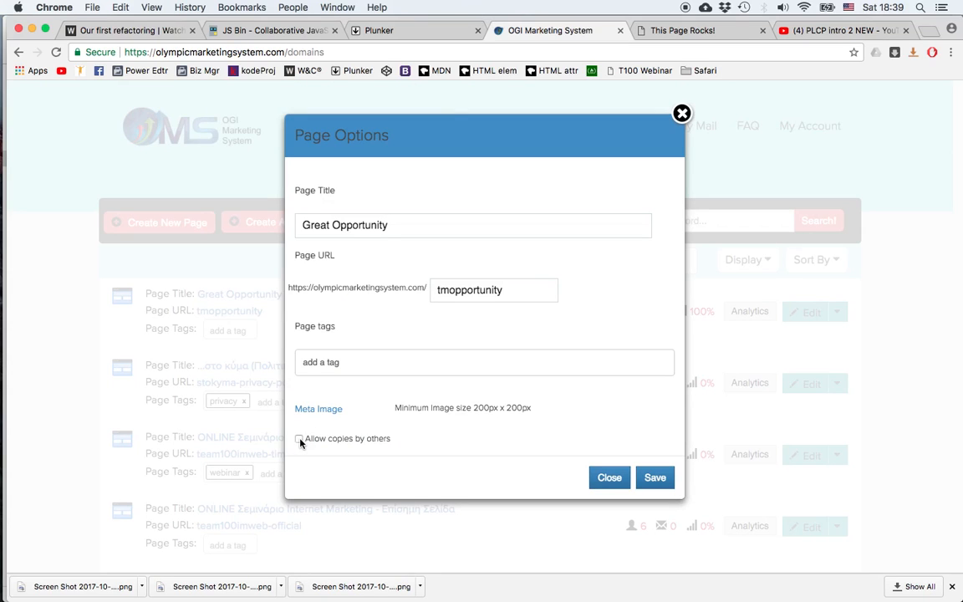
pyautogui.click(299, 440)
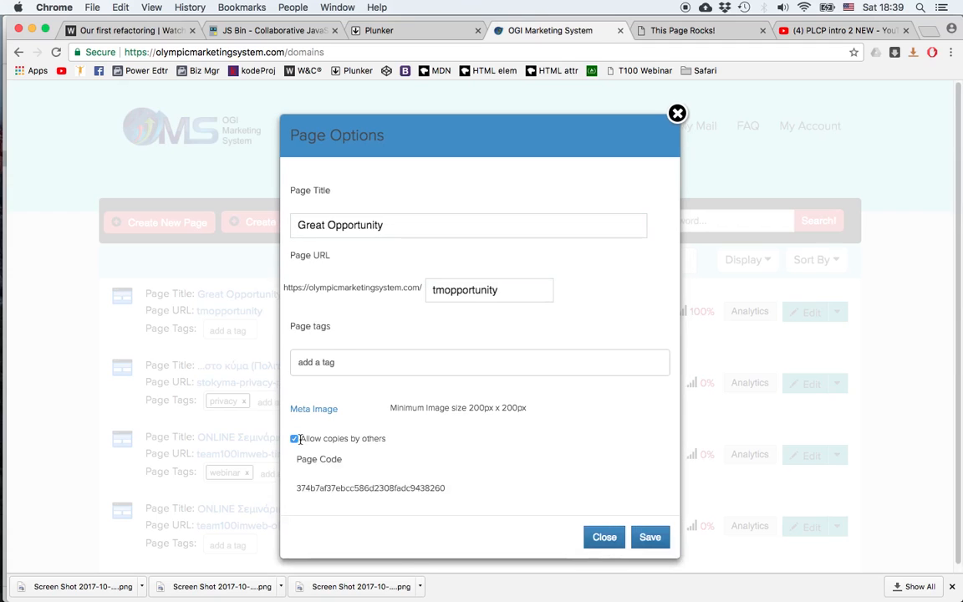
pyautogui.doubleClick(358, 489)
pyautogui.press('super+c')
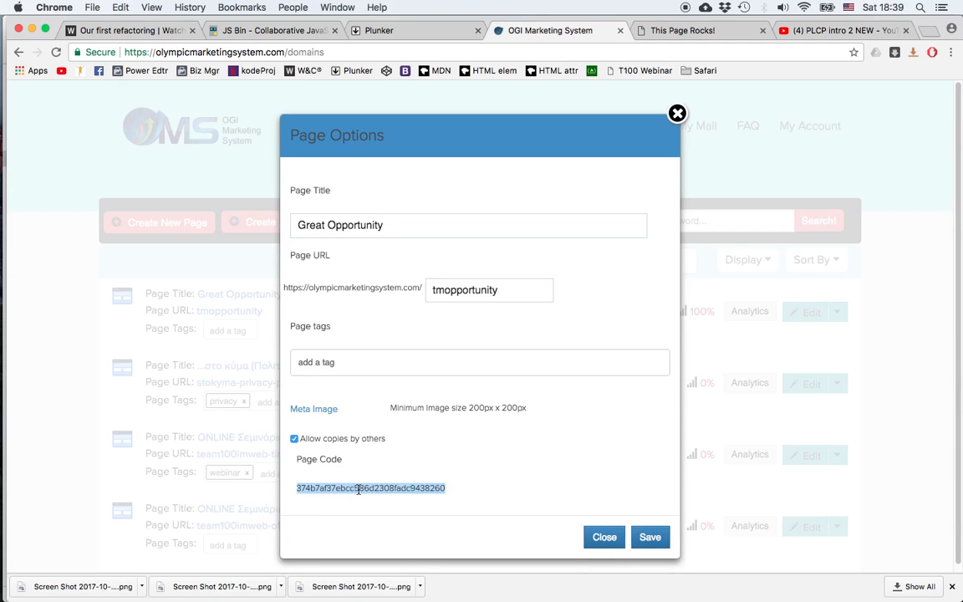
pyautogui.rightClick(358, 490)
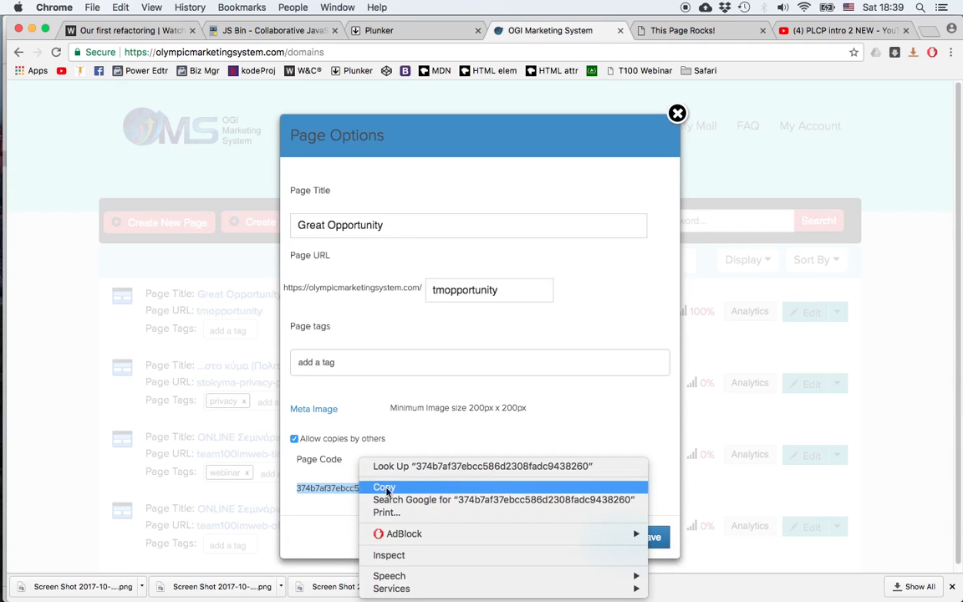
pyautogui.click(624, 489)
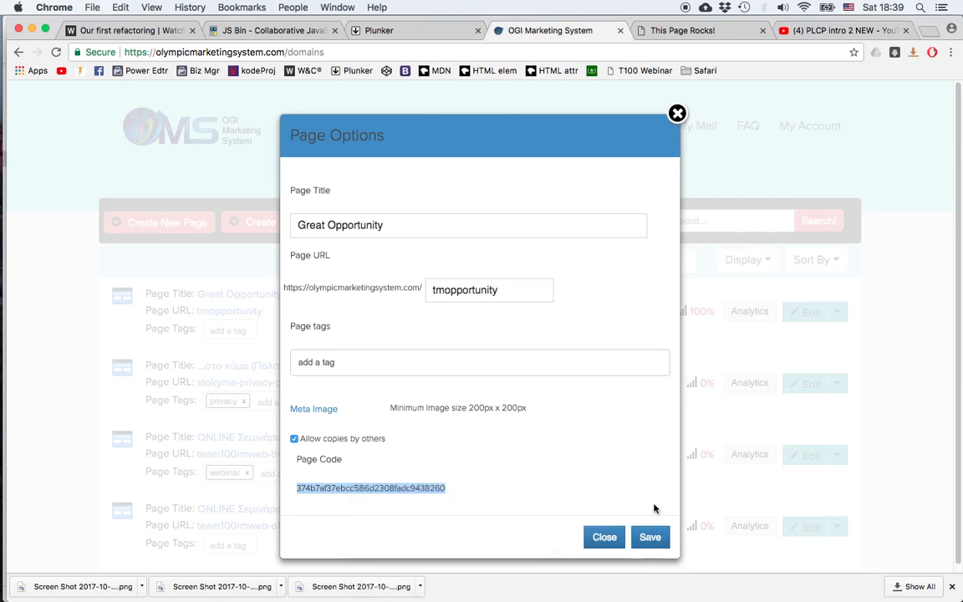
pyautogui.click(651, 538)
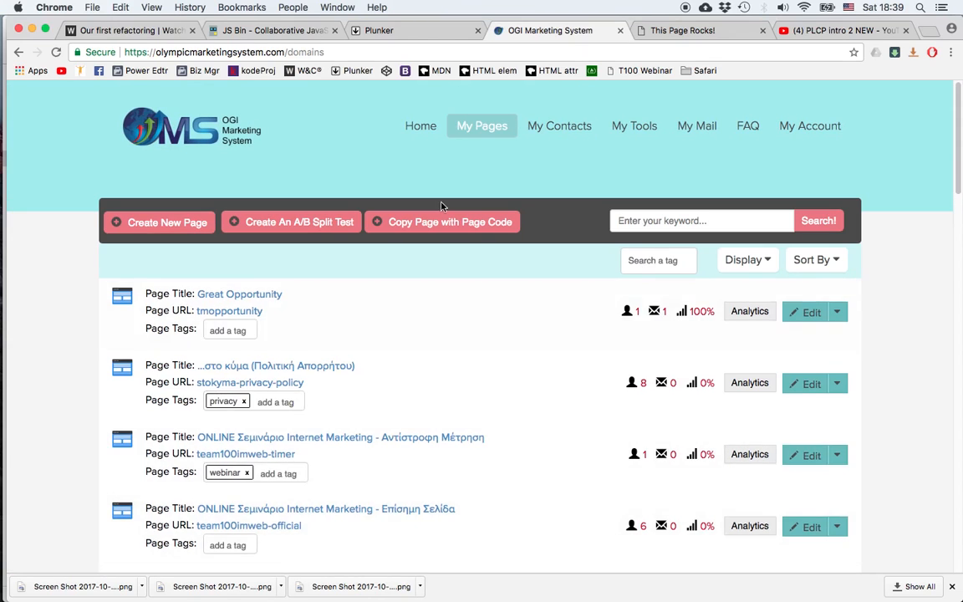
# Step: Start a page copy from a page code by pasting the copied code and submitting it
pyautogui.click(428, 227)
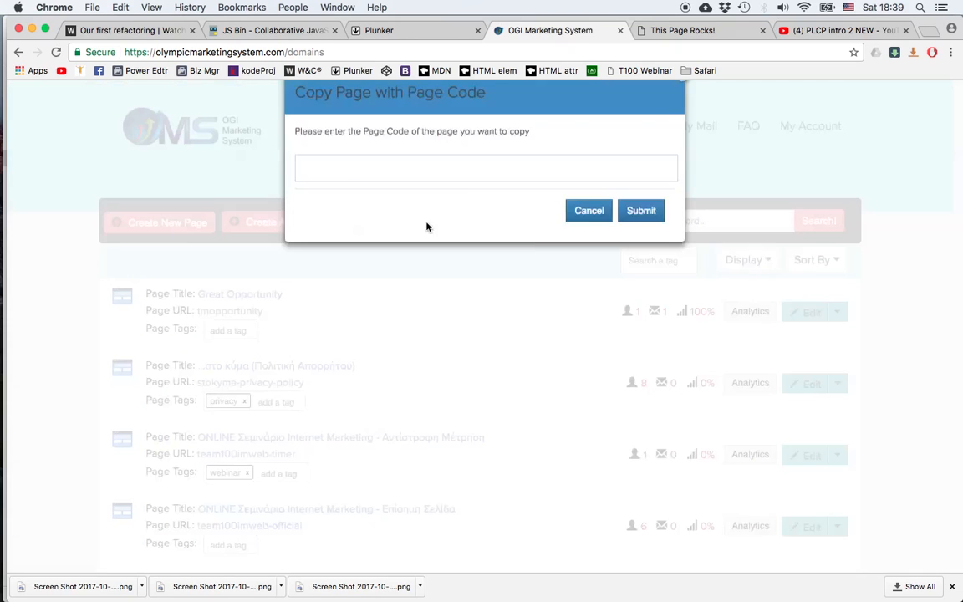
pyautogui.click(408, 214)
pyautogui.rightClick(400, 211)
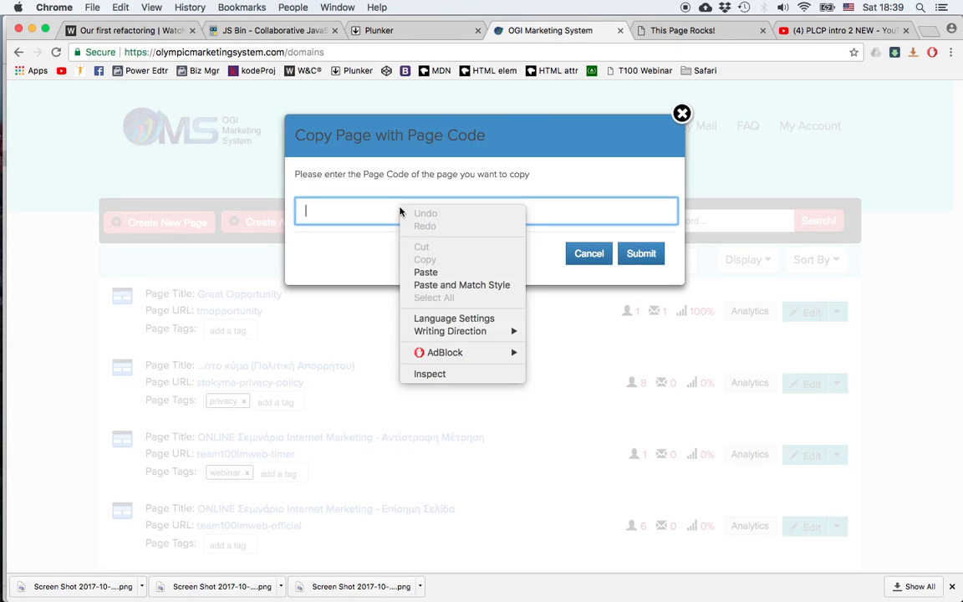
pyautogui.click(451, 272)
pyautogui.click(652, 258)
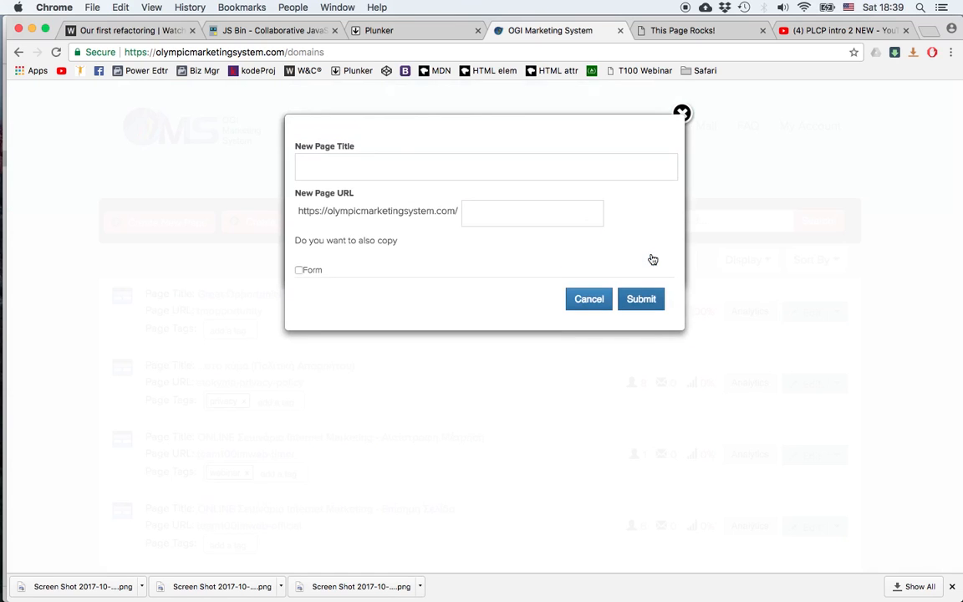
# Step: Give the copied page the title "Title 2" and the URL opport2 without copying its form, and create it
pyautogui.click(371, 165)
pyautogui.write('Title 2')
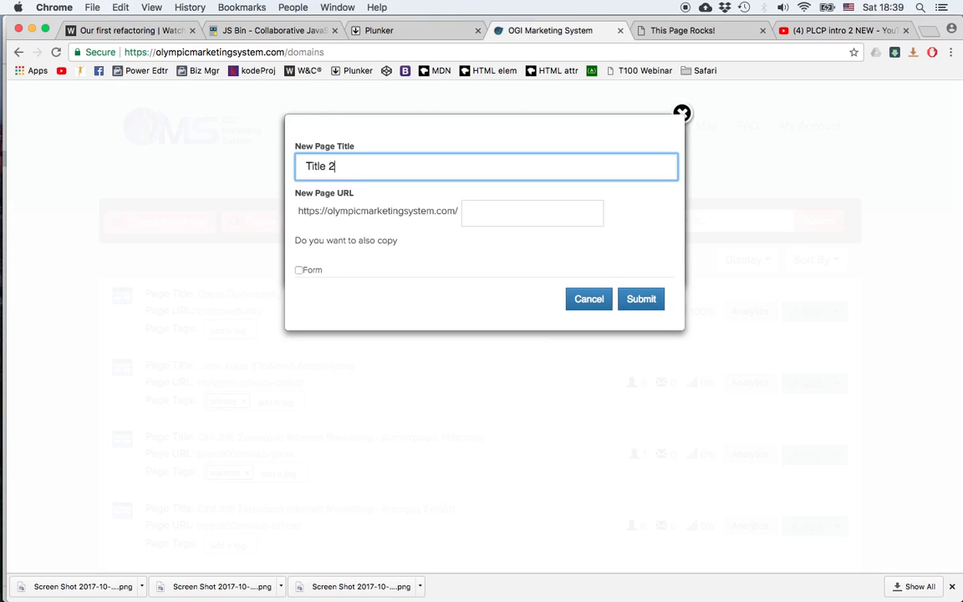
pyautogui.click(501, 215)
pyautogui.write('oppor')
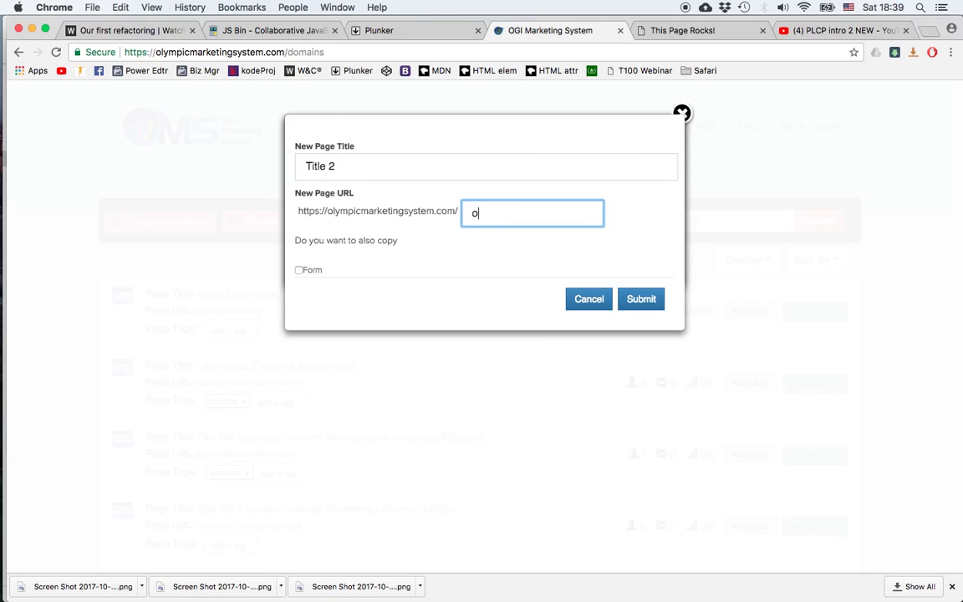
pyautogui.write('t2')
pyautogui.click(648, 303)
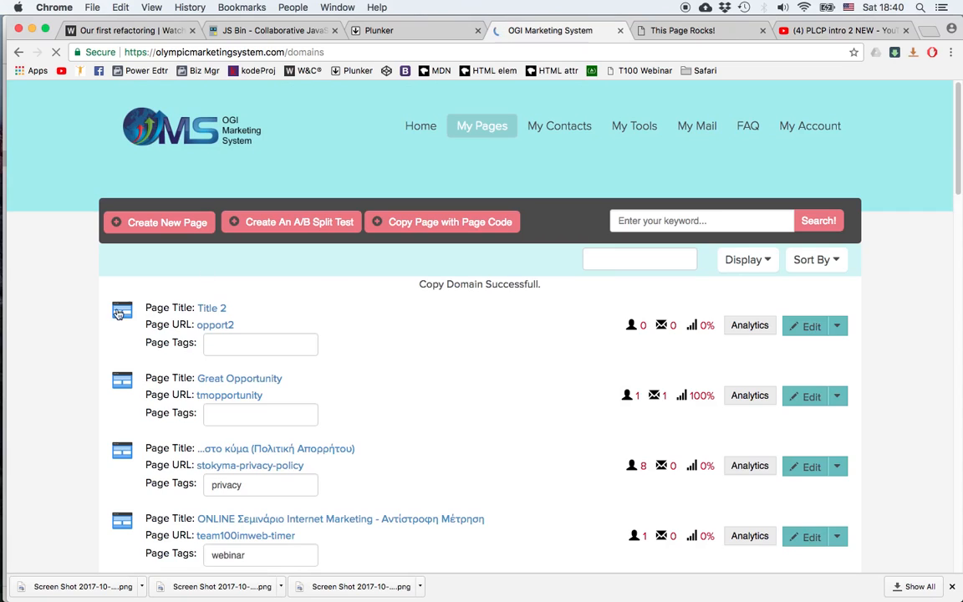
# Step: Permanently delete the copied page "Title 2" from the pages list
pyautogui.moveTo(818, 332)
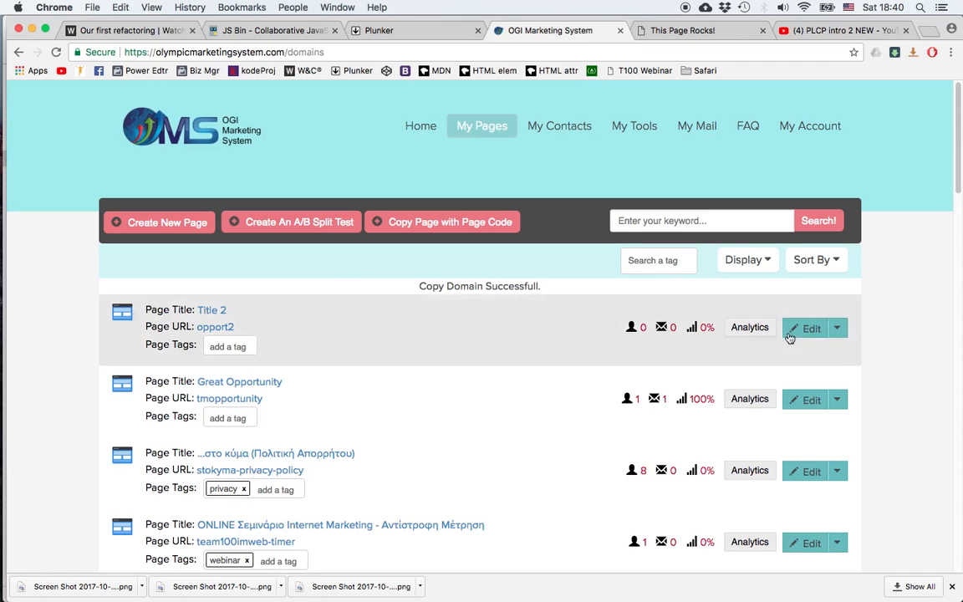
pyautogui.click(762, 381)
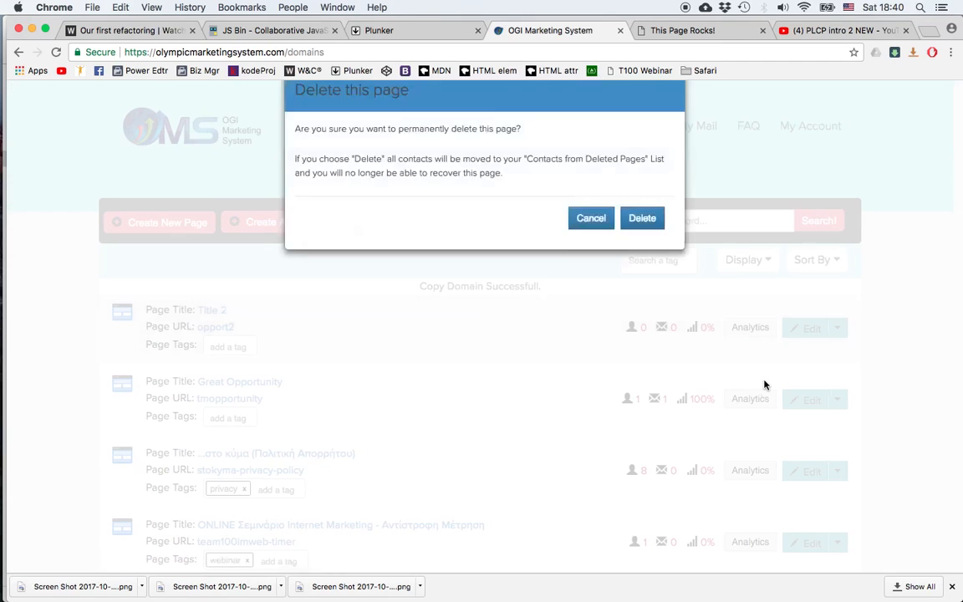
pyautogui.click(648, 264)
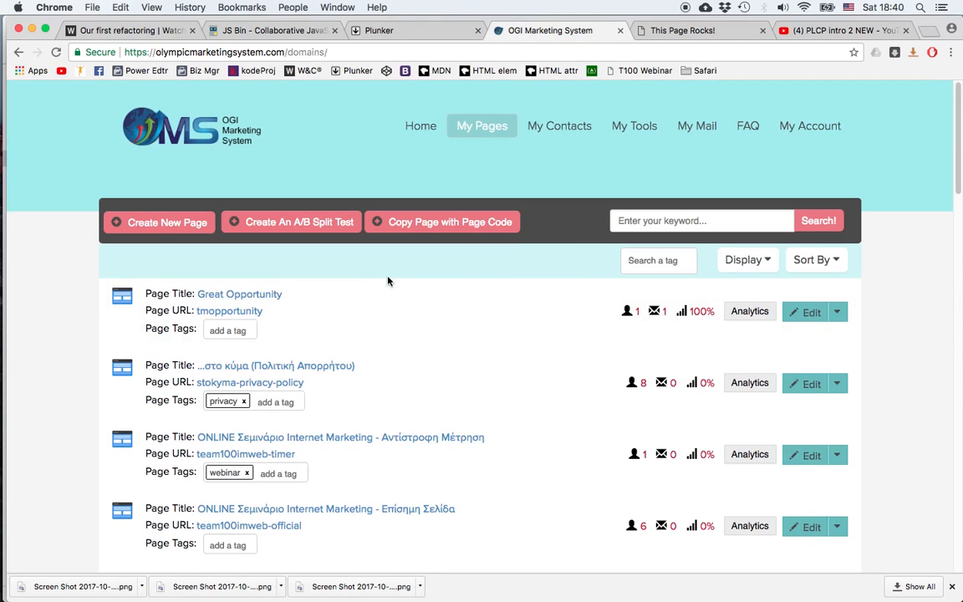
# Step: Look through the pages list, search it by the keyword "webinar" and examine the matching pages
pyautogui.scroll(-15, 398, 297)
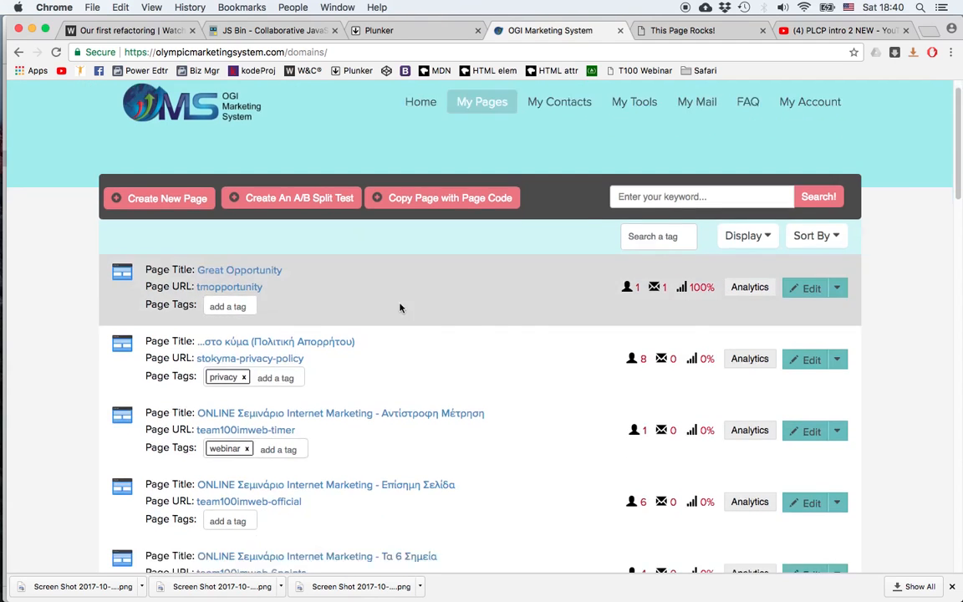
pyautogui.scroll(-3, 399, 308)
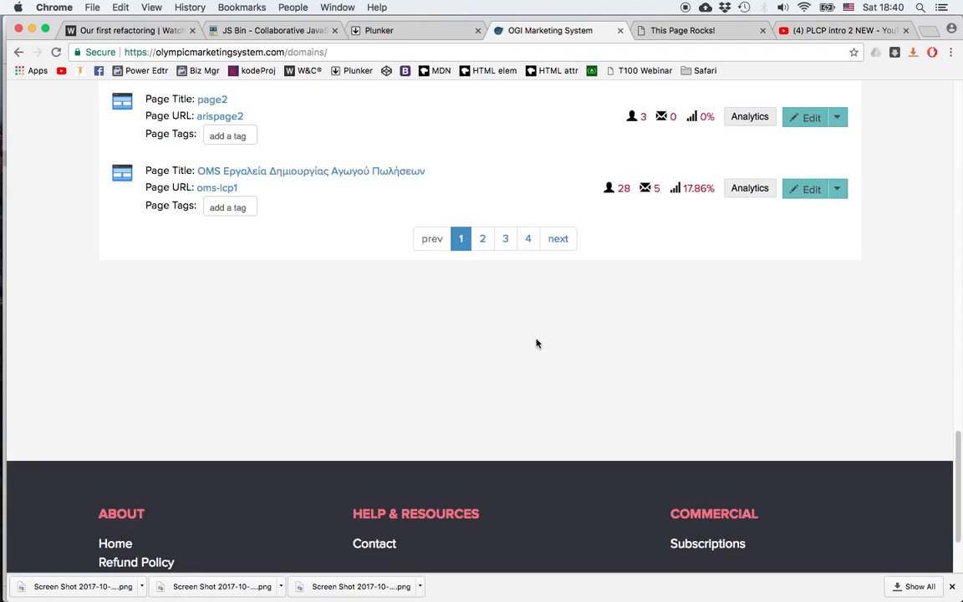
pyautogui.scroll(20, 538, 342)
pyautogui.click(636, 221)
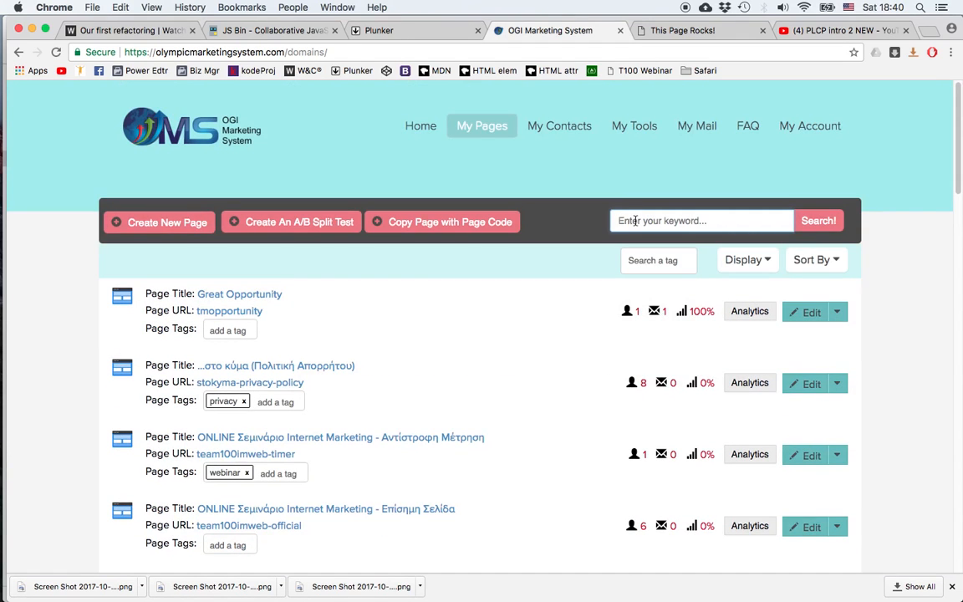
pyautogui.write('webiona')
pyautogui.press('BackSpace')
pyautogui.press('BackSpace')
pyautogui.press('BackSpace')
pyautogui.write('nar')
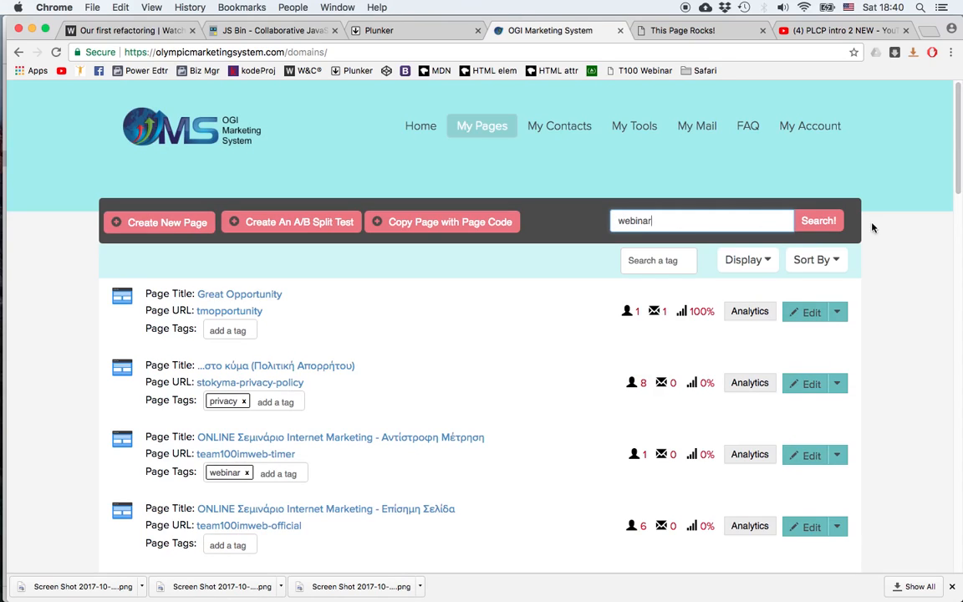
pyautogui.click(819, 222)
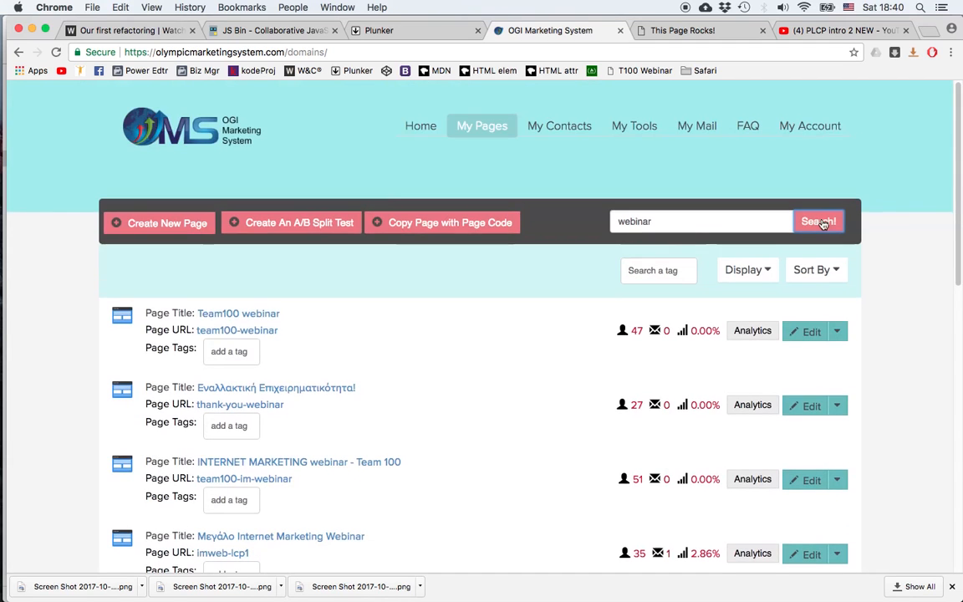
pyautogui.scroll(-5, 415, 398)
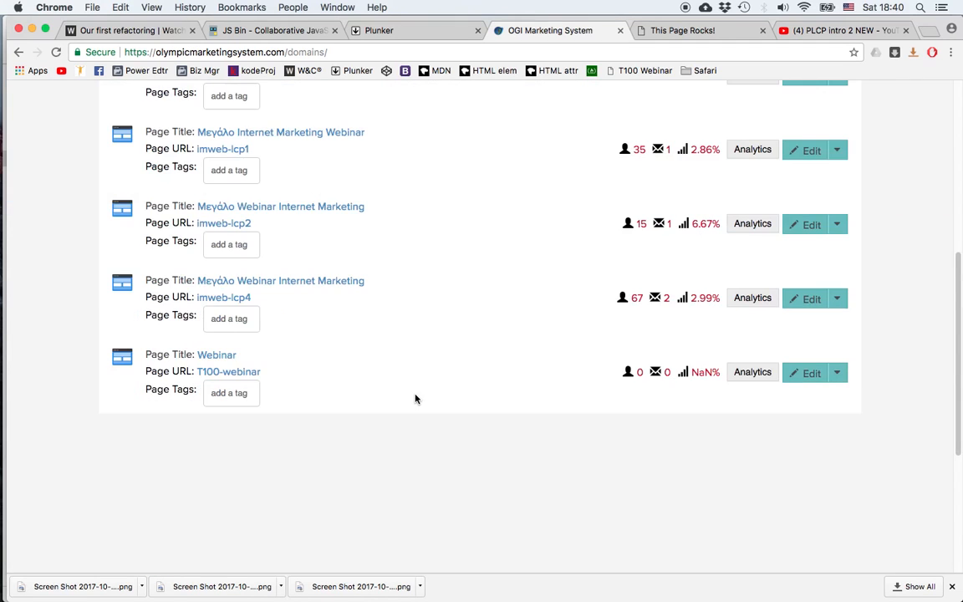
pyautogui.scroll(5, 383, 299)
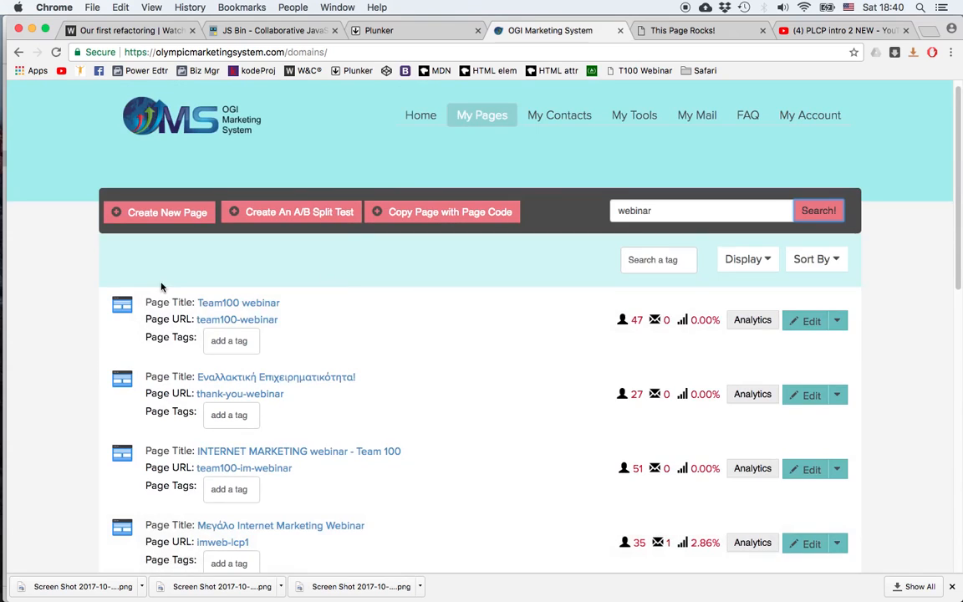
# Step: Clear the keyword search and bring back the full pages list
pyautogui.moveTo(682, 211); pyautogui.dragTo(601, 212)
pyautogui.press('BackSpace')
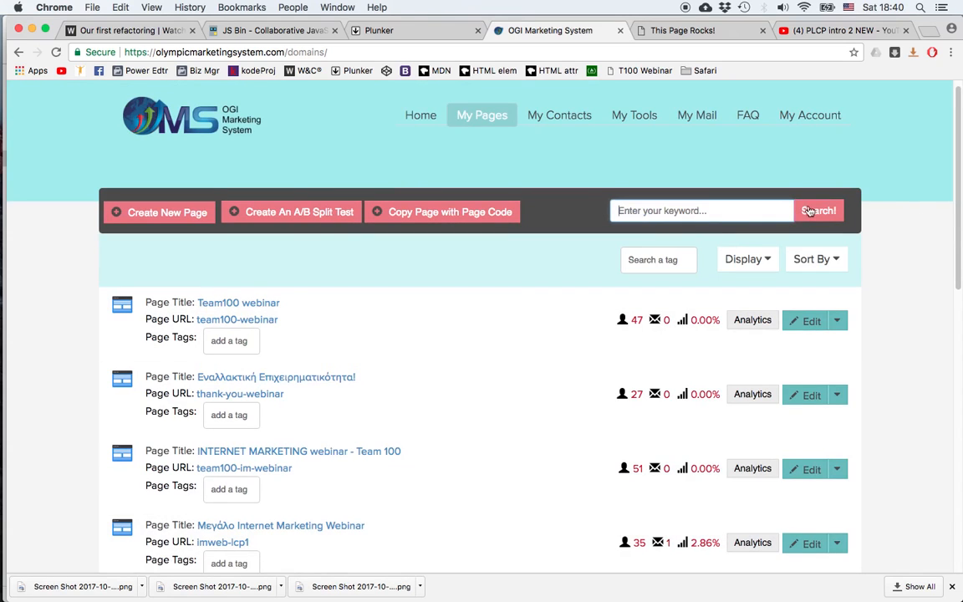
pyautogui.click(824, 216)
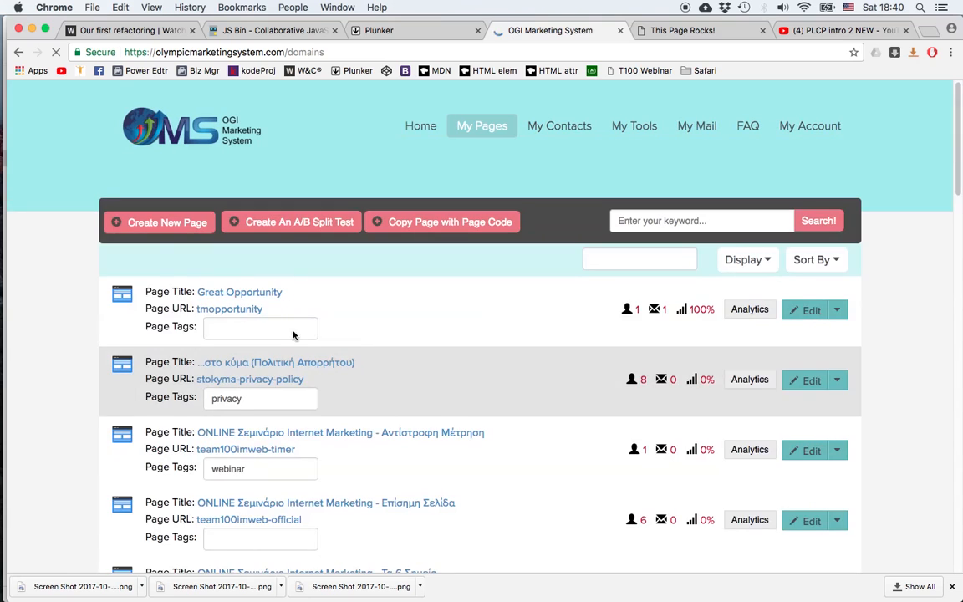
# Step: Tag the Great Opportunity page with "LP" and the team100imweb-official page with "webinar"
pyautogui.click(231, 329)
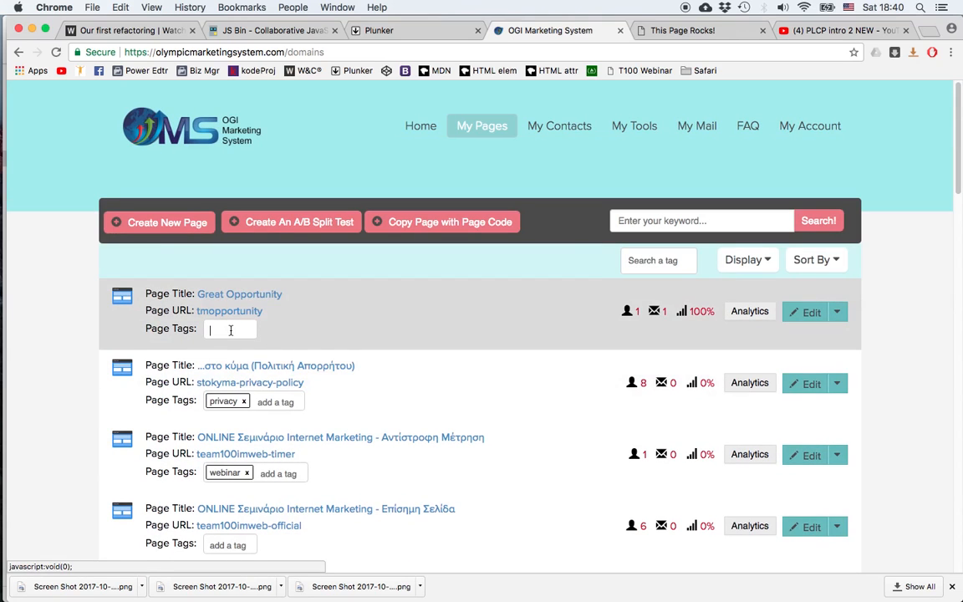
pyautogui.write('LP')
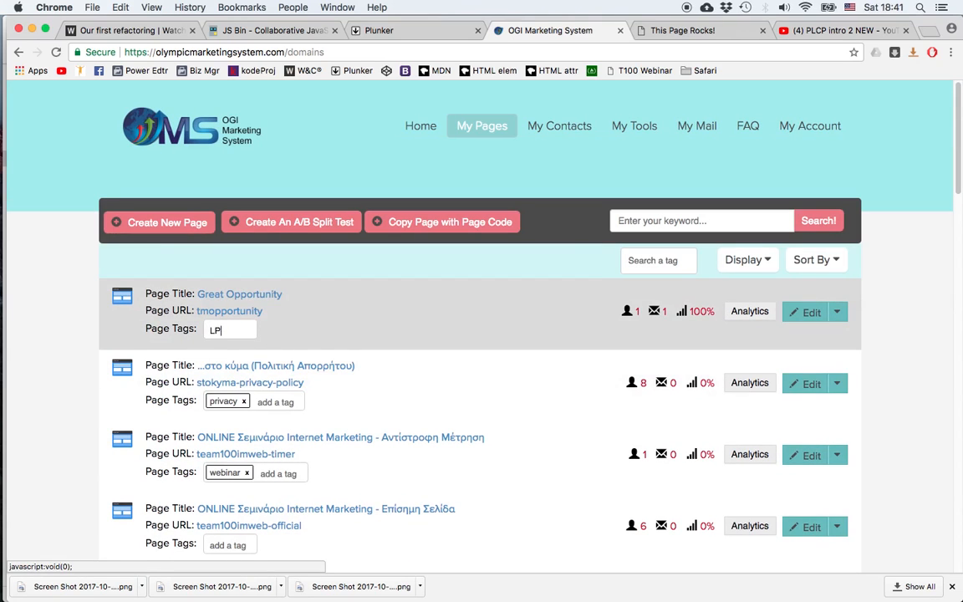
pyautogui.press('Return')
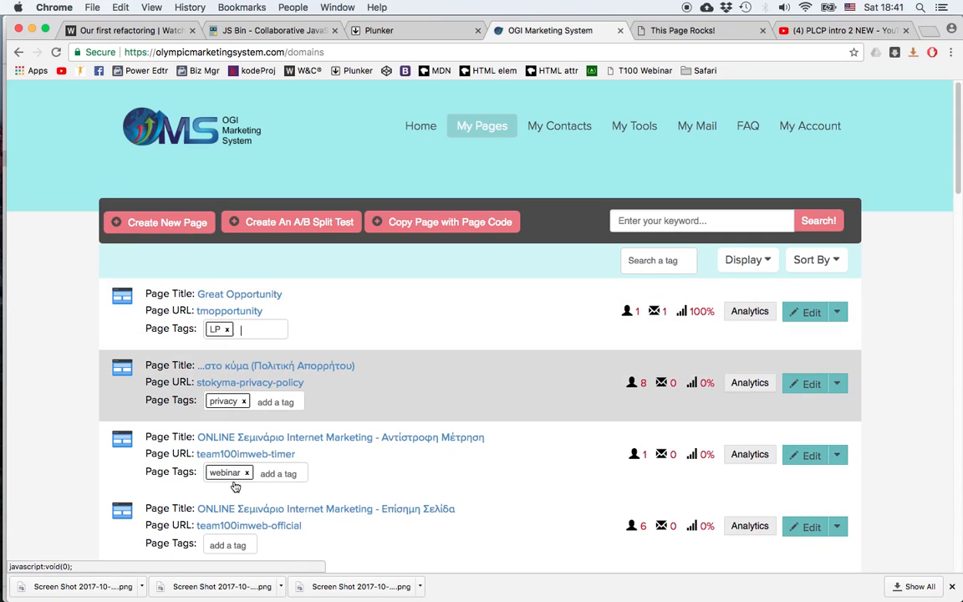
pyautogui.click(233, 543)
pyautogui.write('webinar')
pyautogui.press('Return')
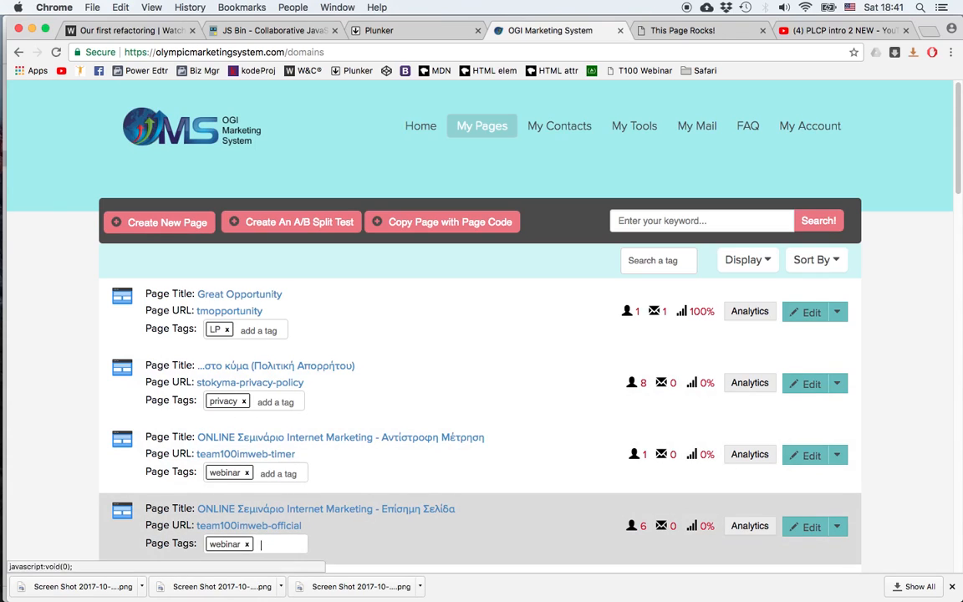
# Step: Filter the pages list by the tag "webinar", and remove the tag filter again
pyautogui.click(651, 259)
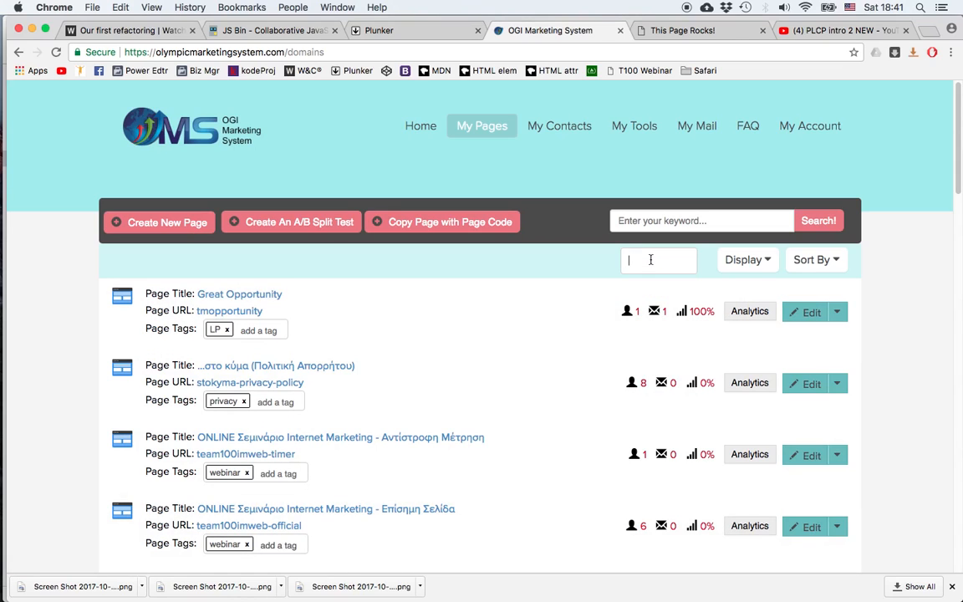
pyautogui.write('webinar')
pyautogui.press('Return')
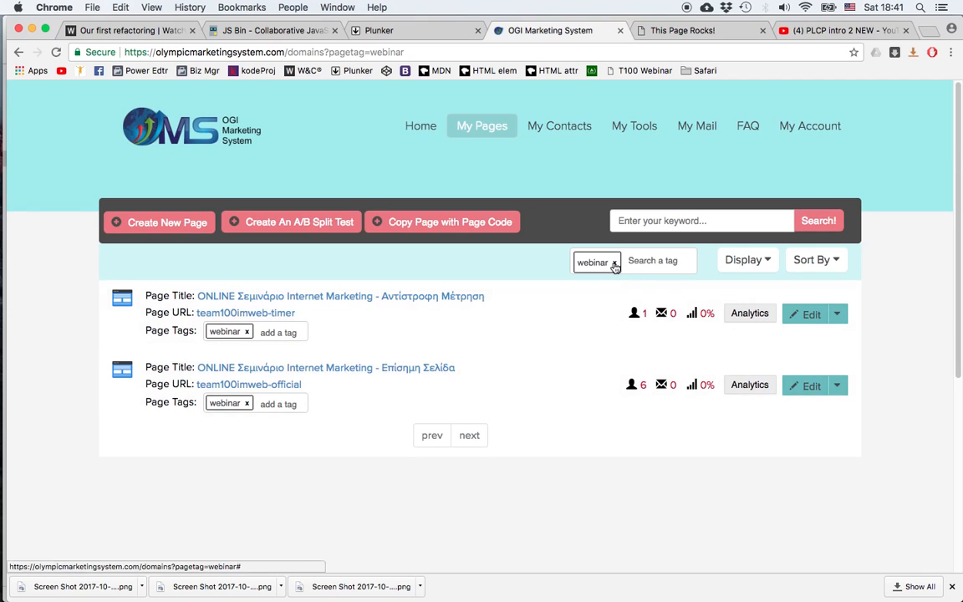
pyautogui.click(614, 263)
# Step: View the display and sorting choices of the pages list without selecting any
pyautogui.click(757, 261)
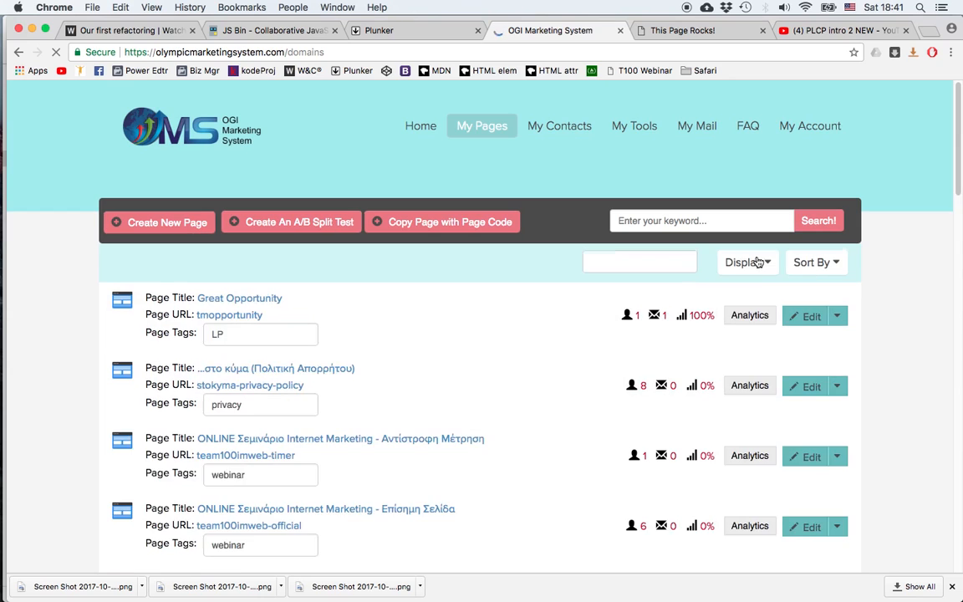
pyautogui.click(815, 260)
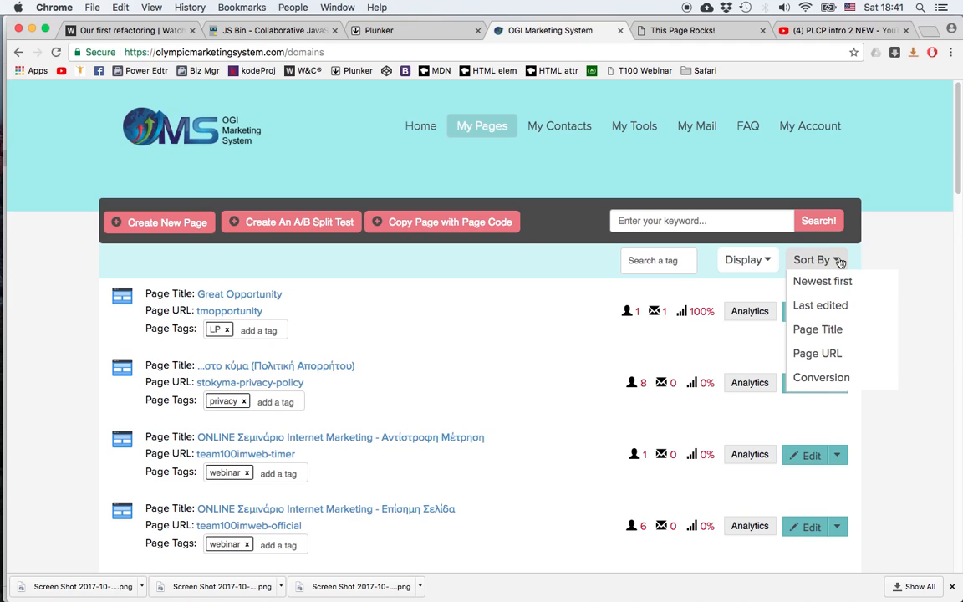
pyautogui.click(880, 252)
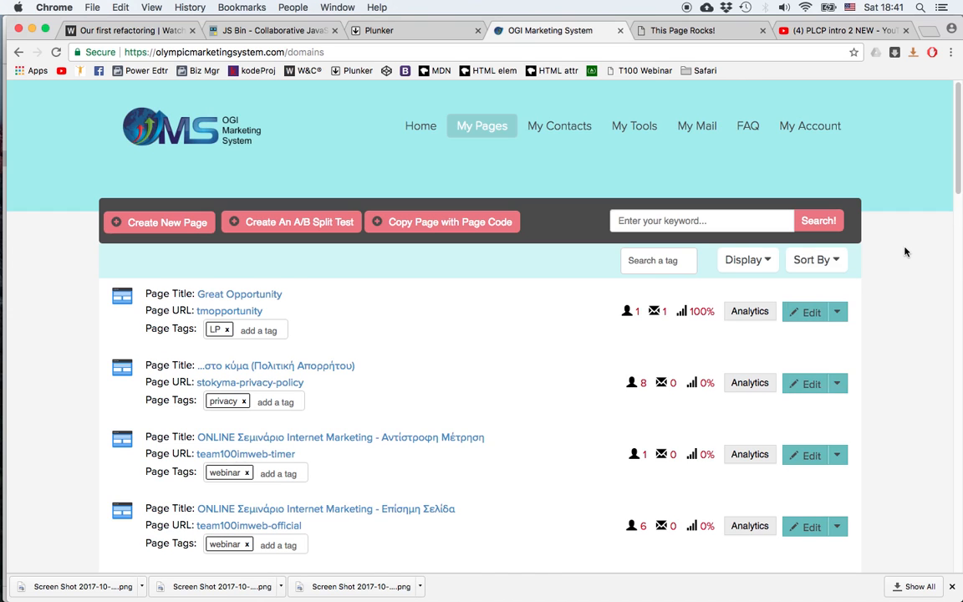
# Step: Review the oms-lcp1 page's analytics, including its variation's actions, and return to the pages list
pyautogui.scroll(-10, 905, 252)
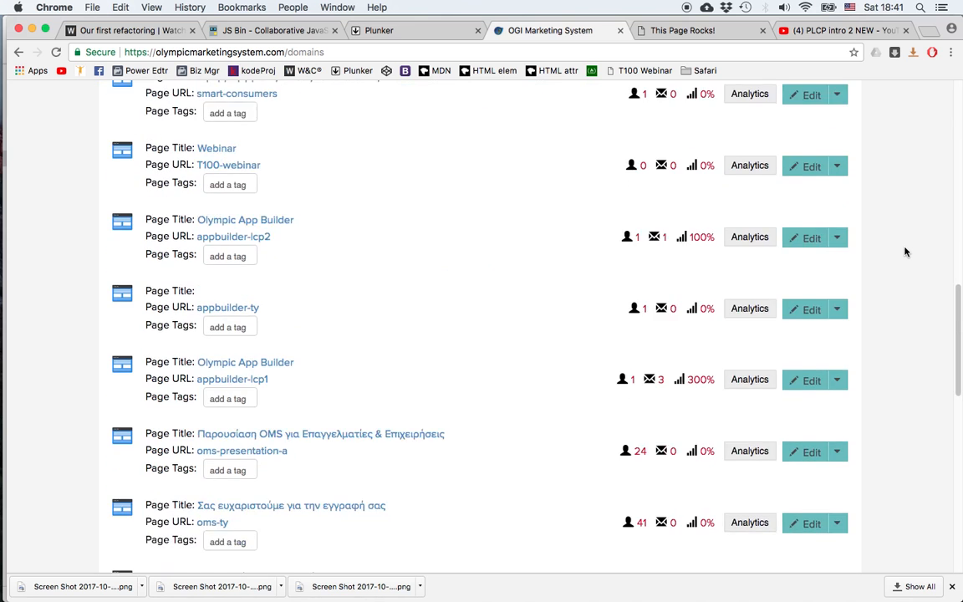
pyautogui.scroll(-10, 905, 252)
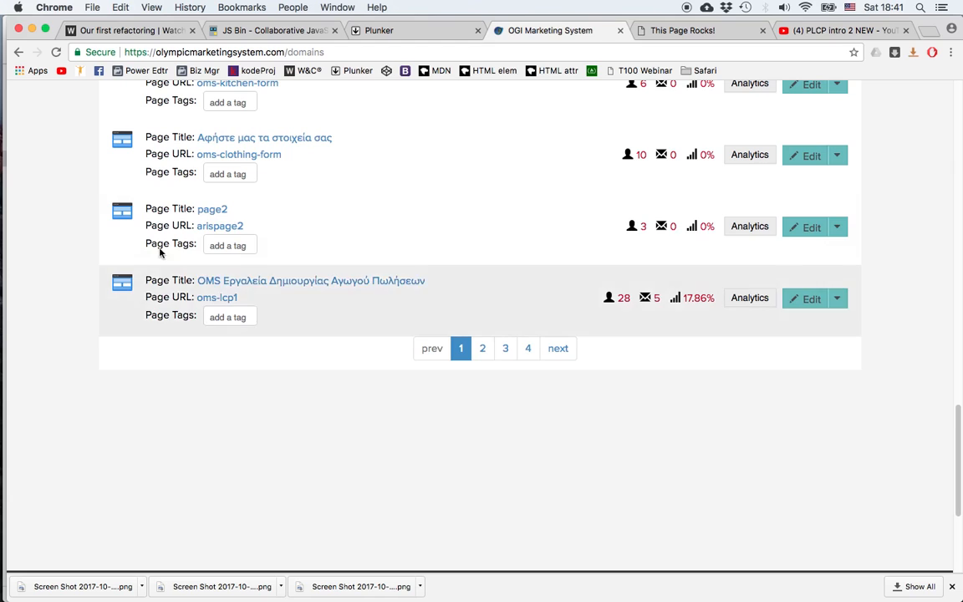
pyautogui.click(743, 299)
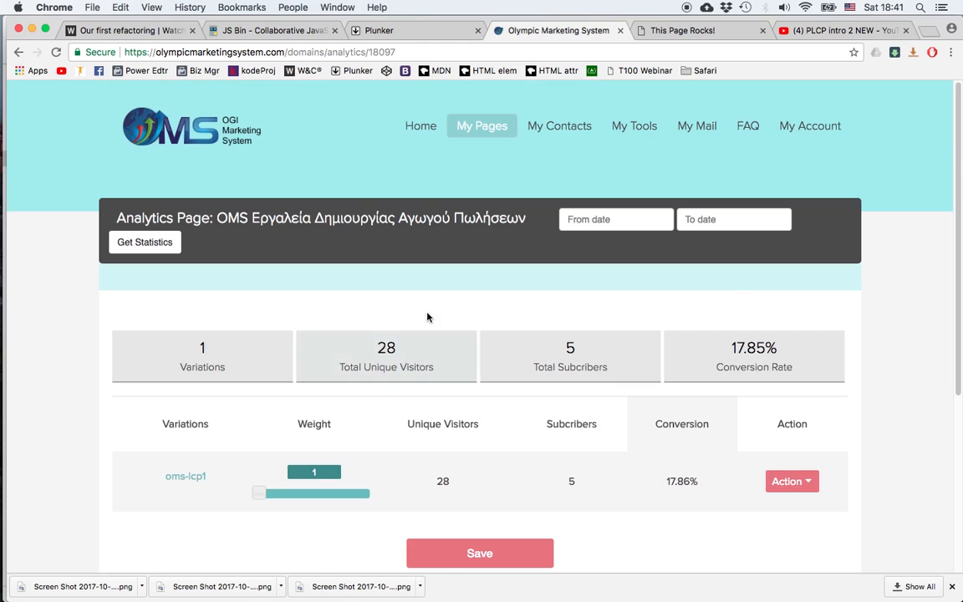
pyautogui.click(351, 352)
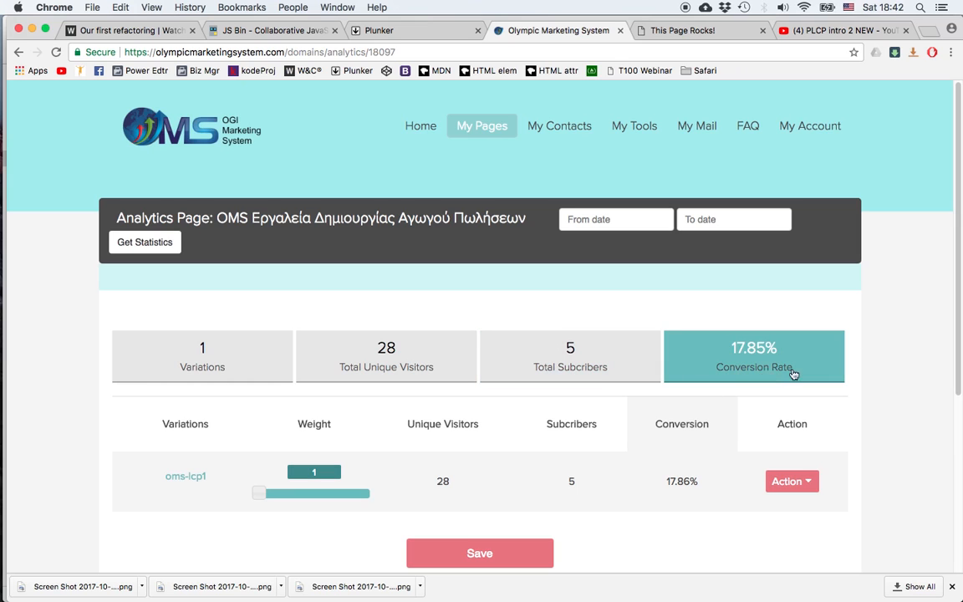
pyautogui.click(809, 484)
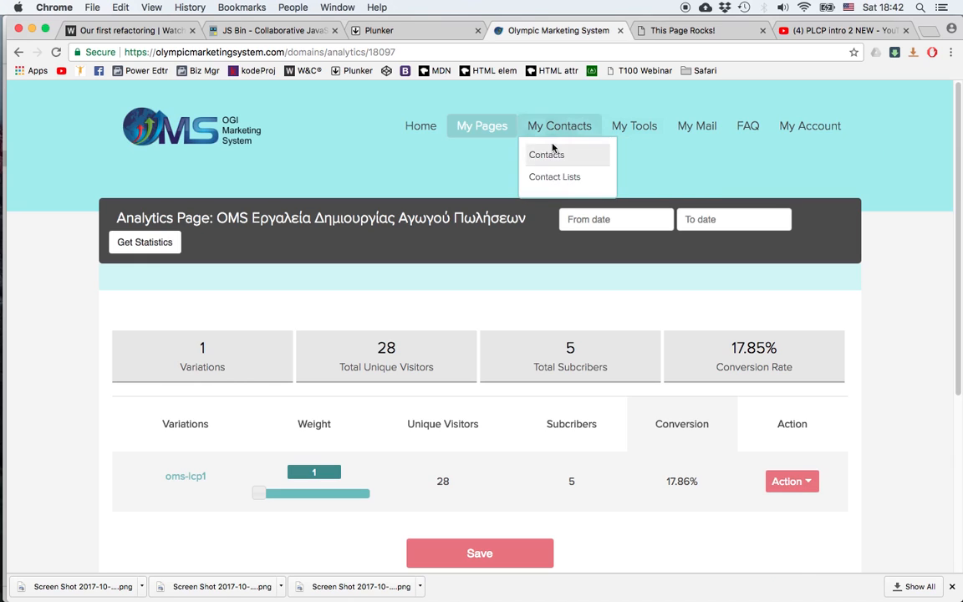
pyautogui.moveTo(461, 139)
pyautogui.click(473, 157)
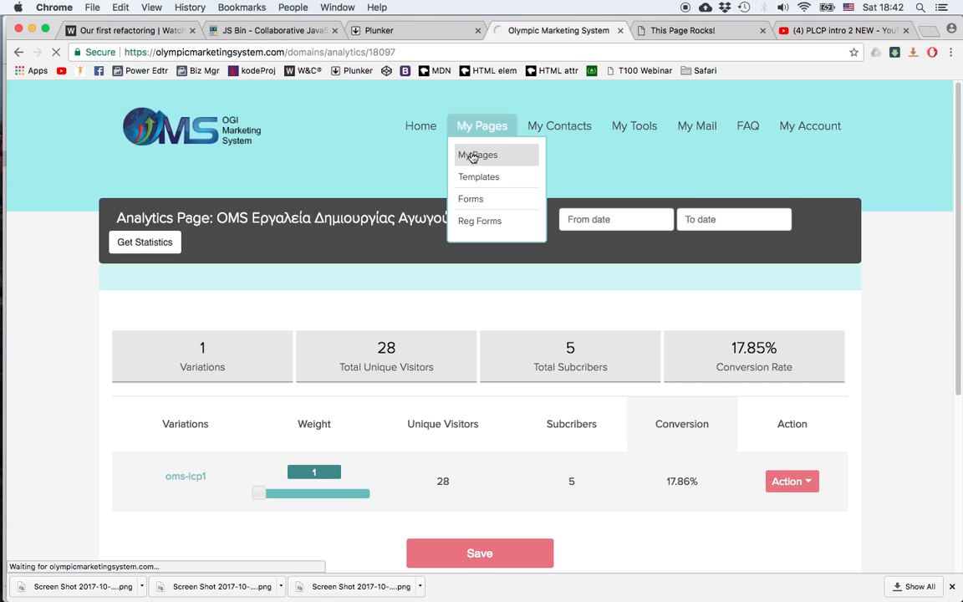